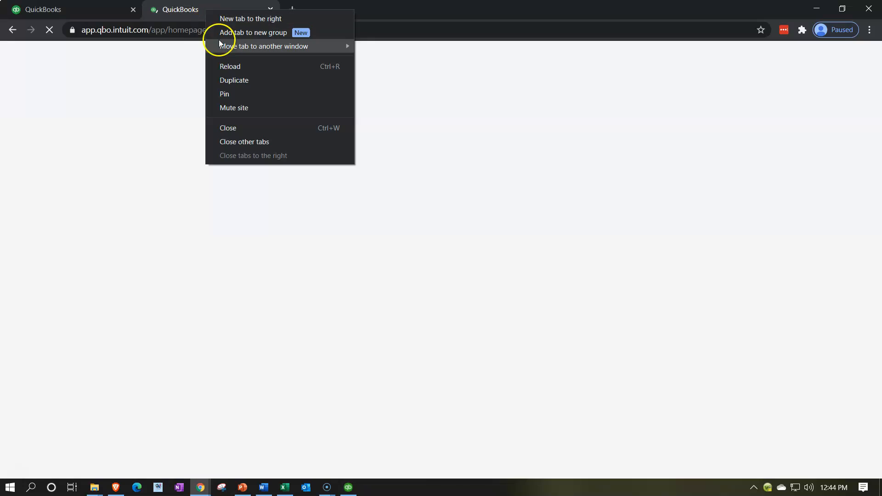
# Duplicate the current QuickBooks tab and open the Profit and Loss report in the copy
pyautogui.click(231, 80)
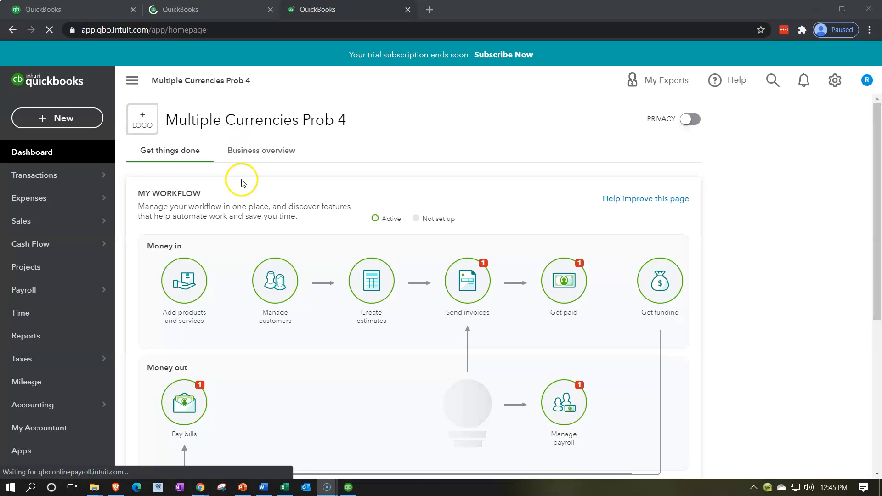
pyautogui.scroll(-1, 76, 397)
pyautogui.click(64, 406)
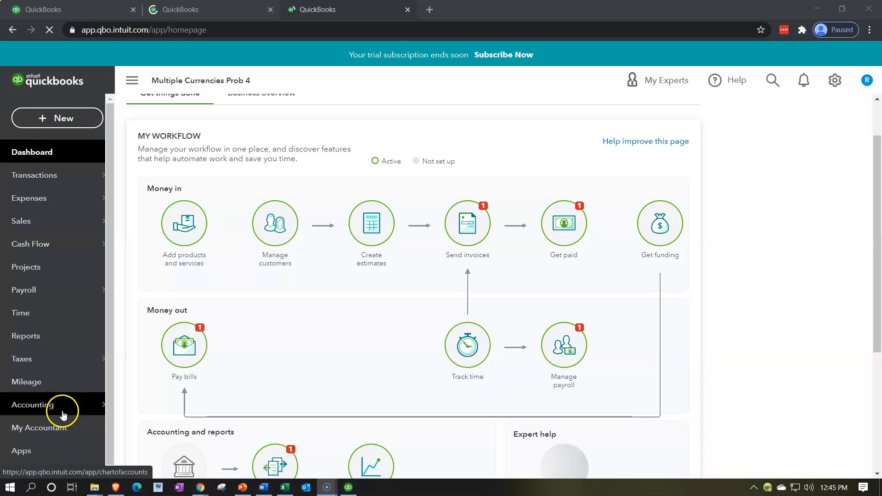
pyautogui.click(27, 341)
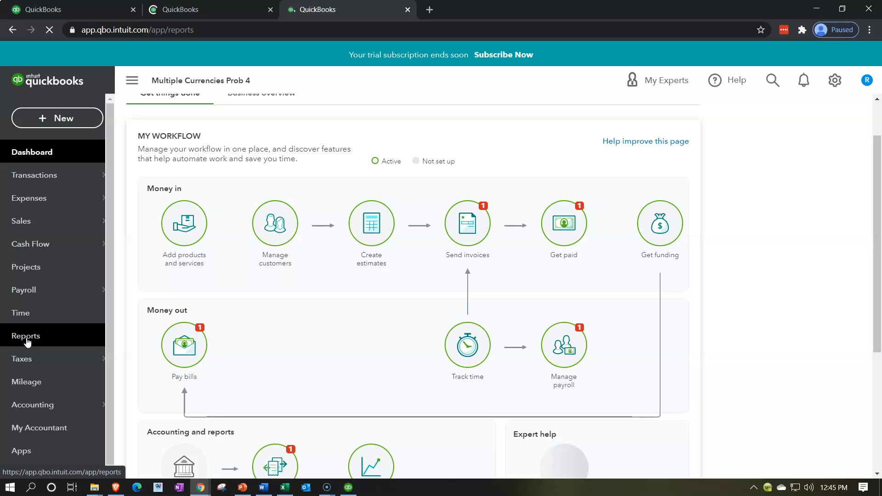
pyautogui.click(209, 379)
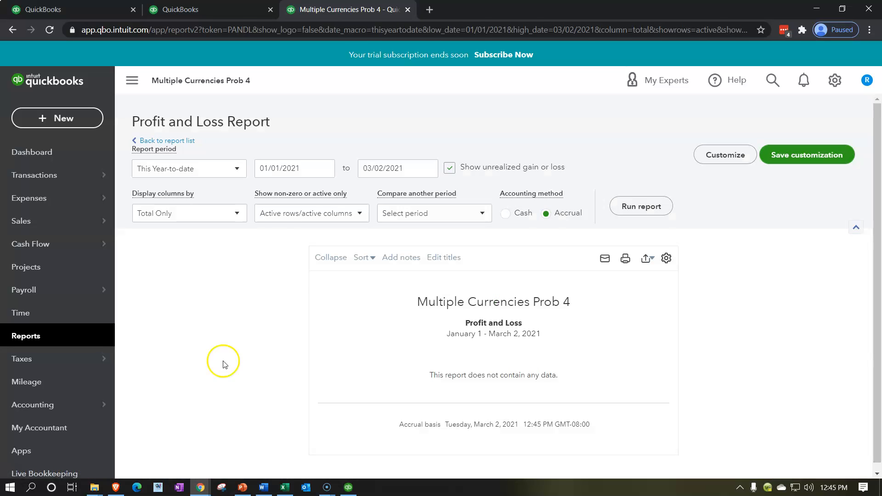
# Run the Profit and Loss report for the period 01/01/2020 to 12/31/2020
pyautogui.moveTo(298, 169); pyautogui.dragTo(252, 168)
pyautogui.write('010120')
pyautogui.press('Tab')
pyautogui.write('123120')
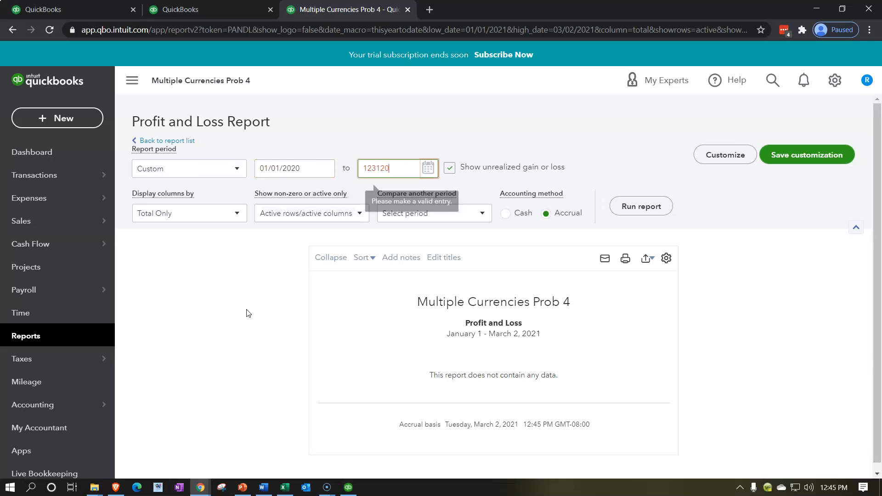
pyautogui.press('Tab')
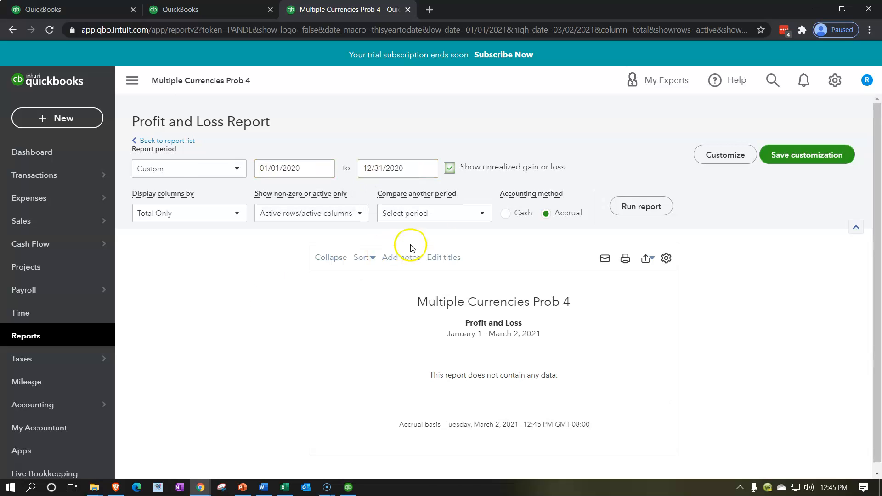
pyautogui.click(618, 207)
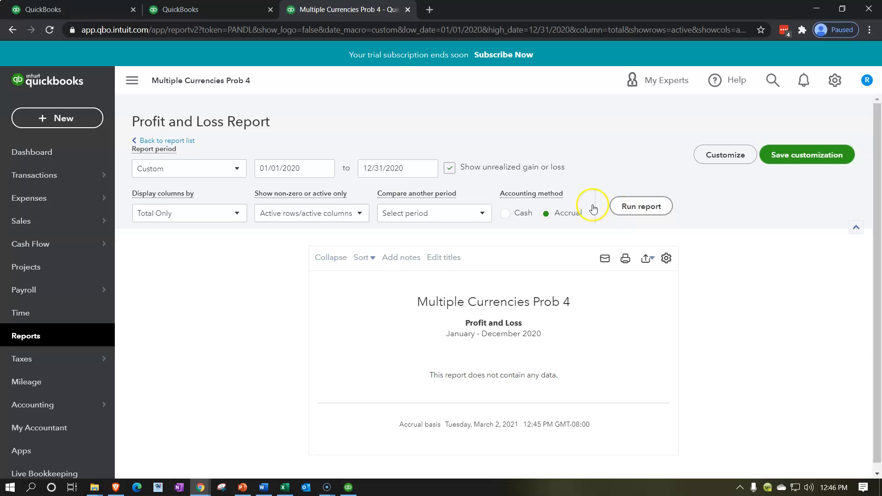
# Collapse the navigation sidebar beside the Profit and Loss report and enlarge the page zoom
pyautogui.click(132, 81)
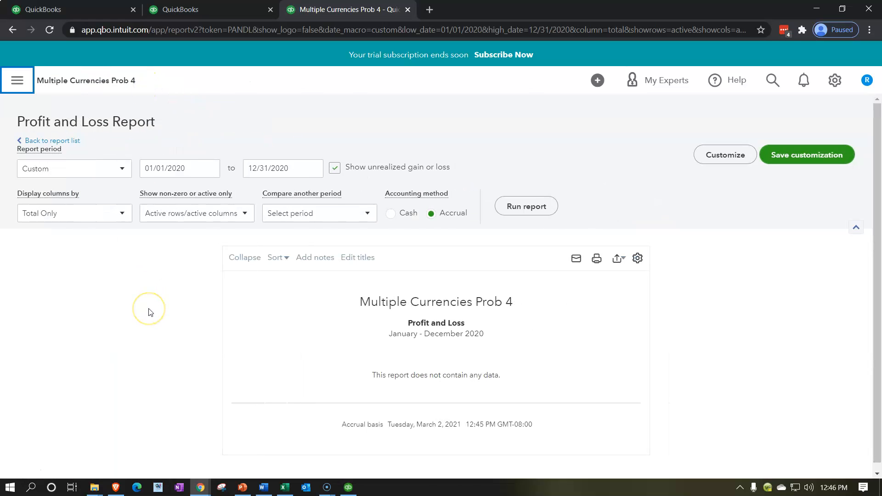
pyautogui.hotkey('ctrl', '+')
pyautogui.hotkey('ctrl', '+')
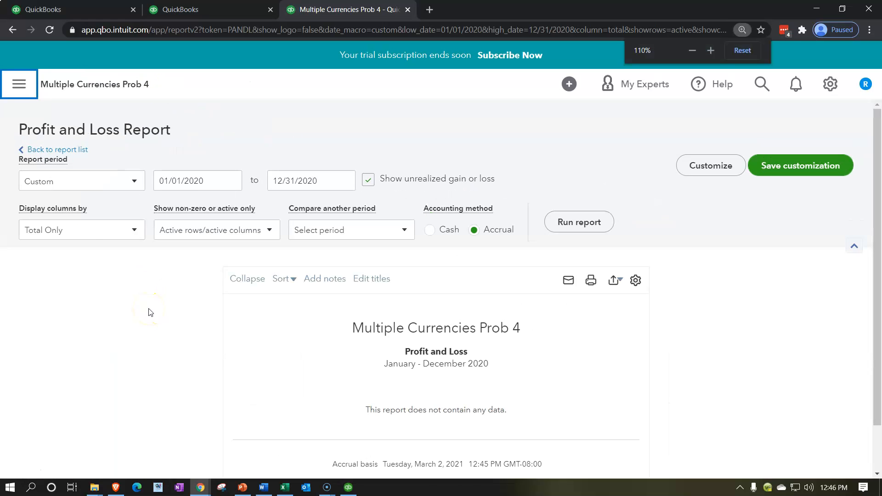
# Open the Balance Sheet report in the second QuickBooks browser tab
pyautogui.click(219, 12)
pyautogui.click(68, 409)
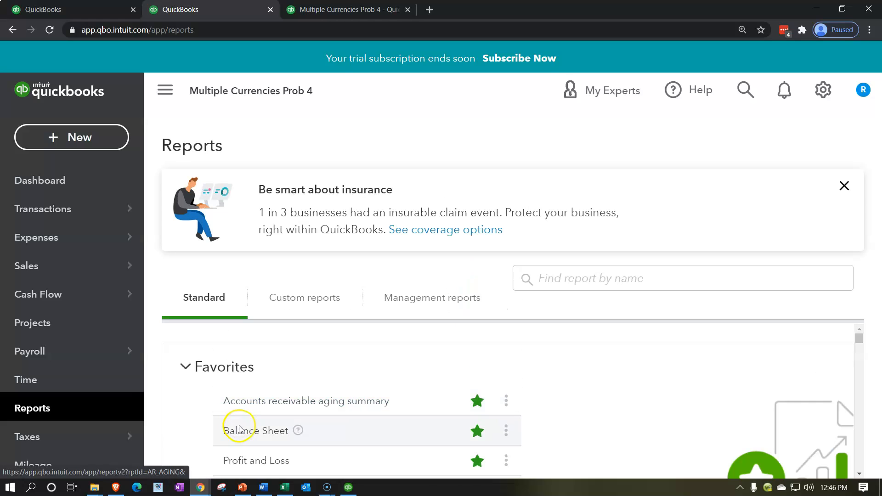
pyautogui.click(241, 433)
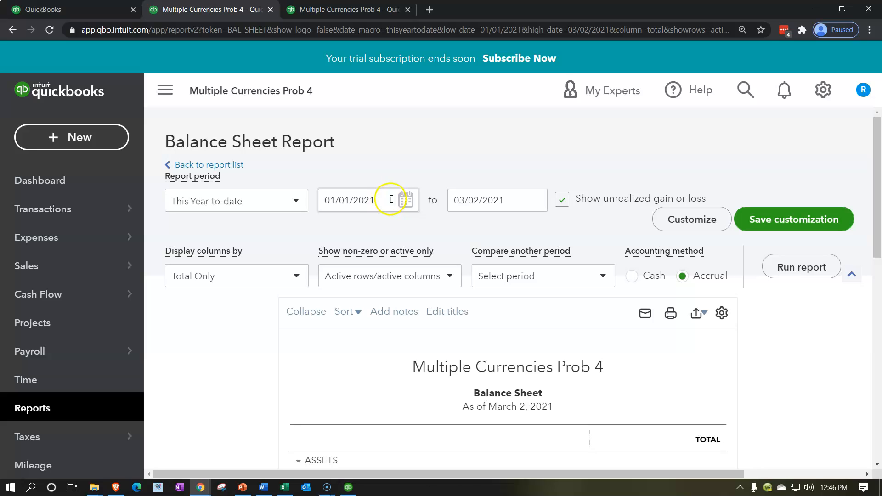
# Run the Balance Sheet report for the period 01/01/2020 to 12/31/2020
pyautogui.click(380, 199)
pyautogui.write('01')
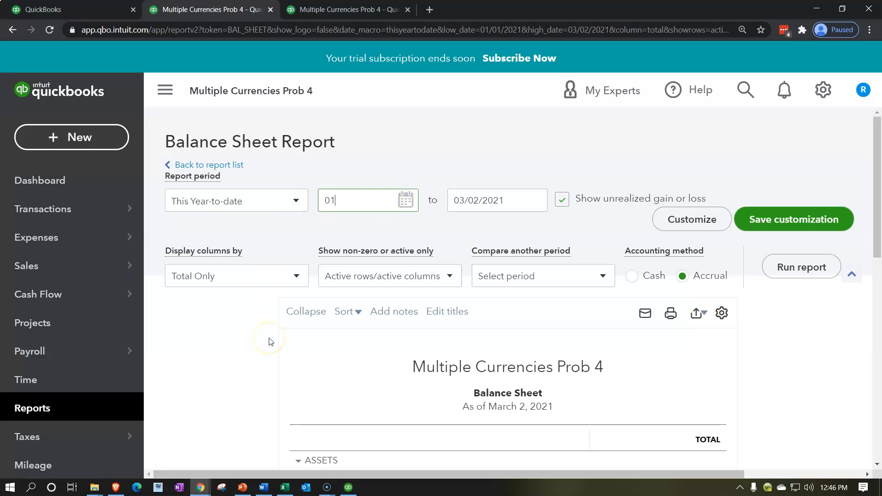
pyautogui.write('/01/2020')
pyautogui.press('Tab')
pyautogui.write('123120')
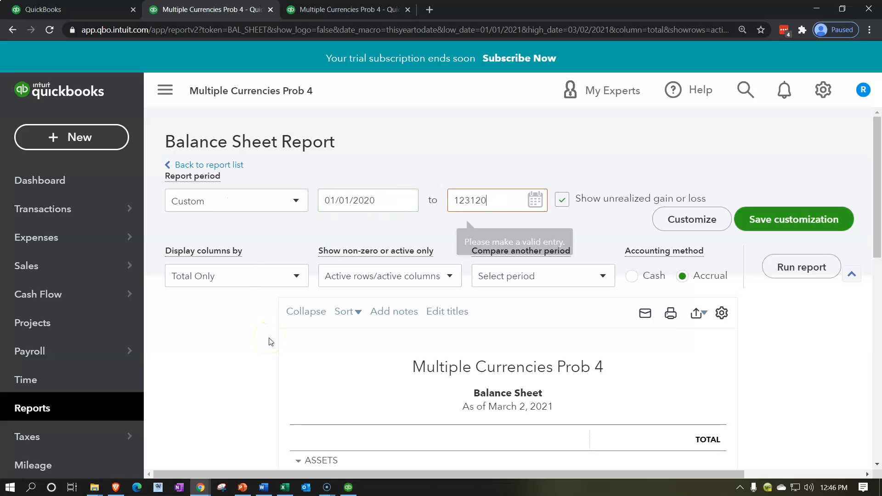
pyautogui.press('Tab')
pyautogui.click(784, 275)
# Collapse the navigation sidebar and review the Balance Sheet's assets, liabilities and equity
pyautogui.scroll(-4, 783, 275)
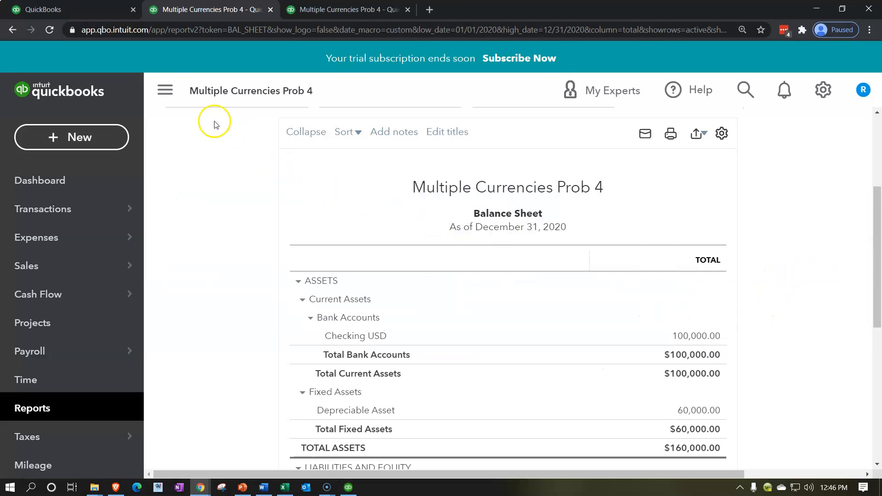
pyautogui.click(177, 105)
pyautogui.scroll(-2, 115, 288)
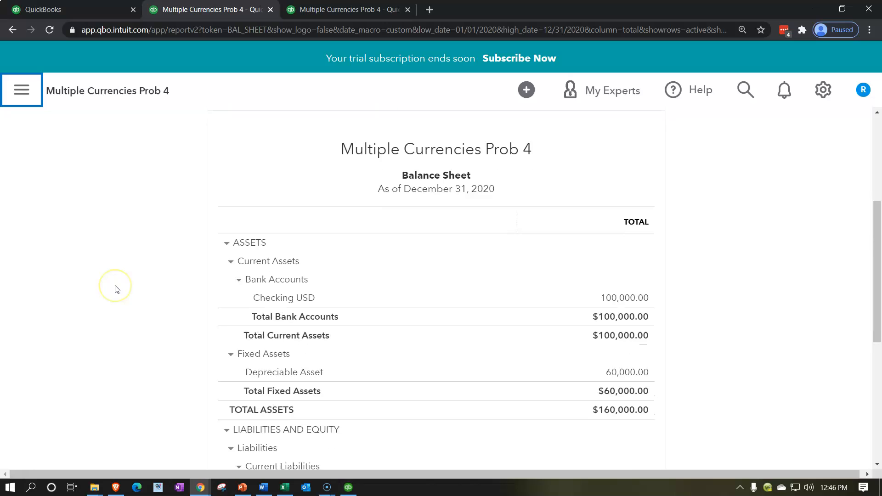
pyautogui.scroll(-2, 115, 289)
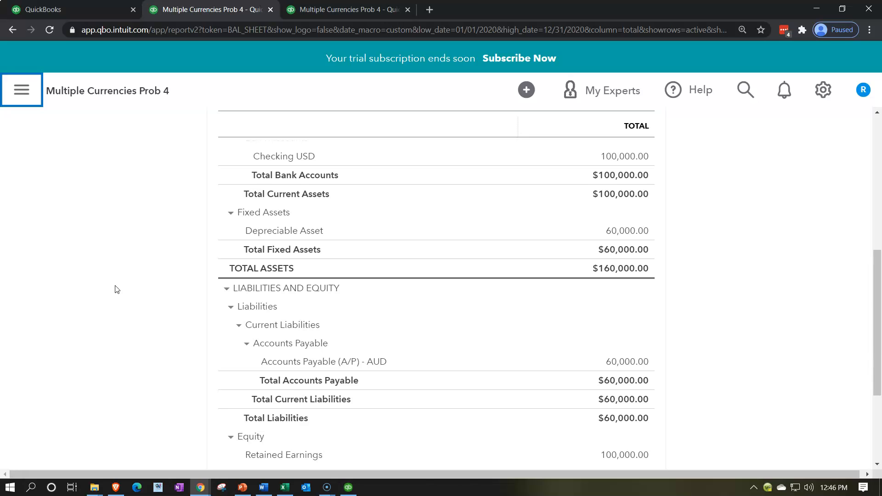
pyautogui.scroll(-1, 115, 289)
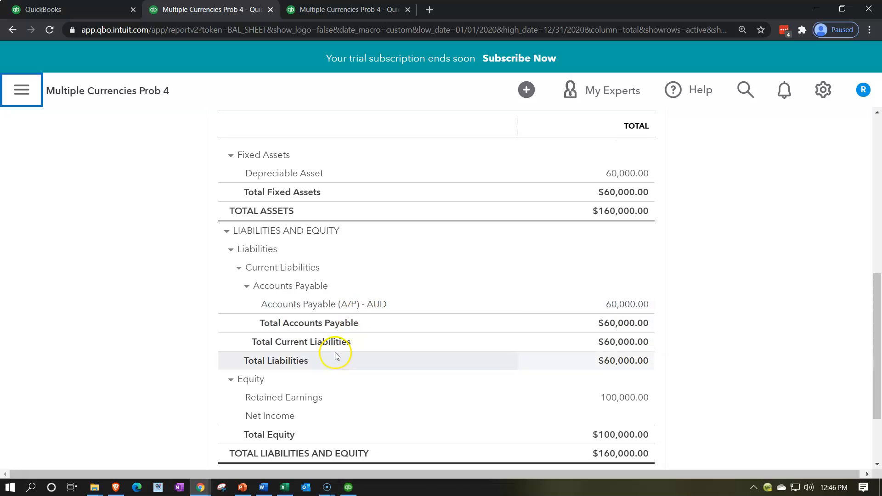
# Switch to the forward contract workbook in Excel and show the problem data in column A of the Preview (2) sheet
pyautogui.click(284, 487)
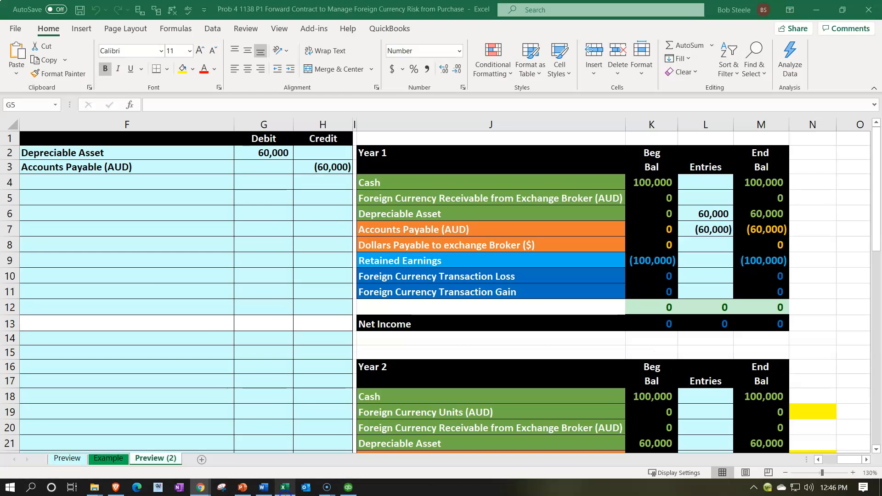
pyautogui.click(162, 270)
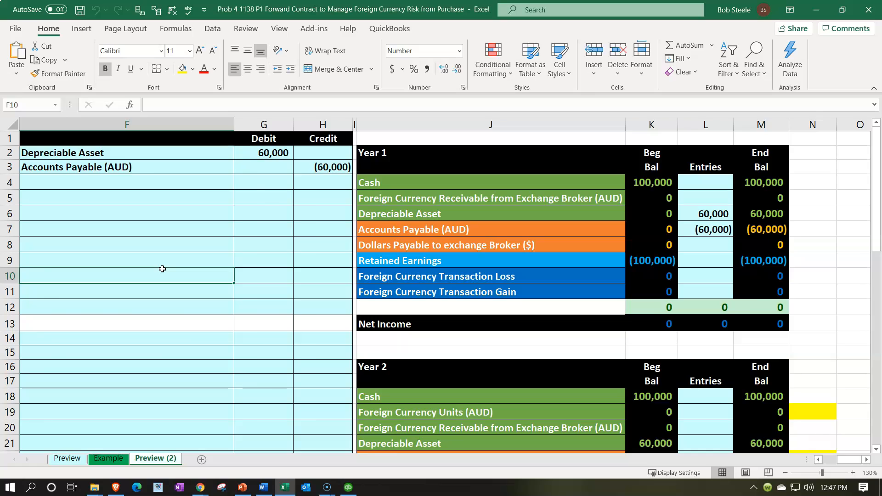
pyautogui.press('Home')
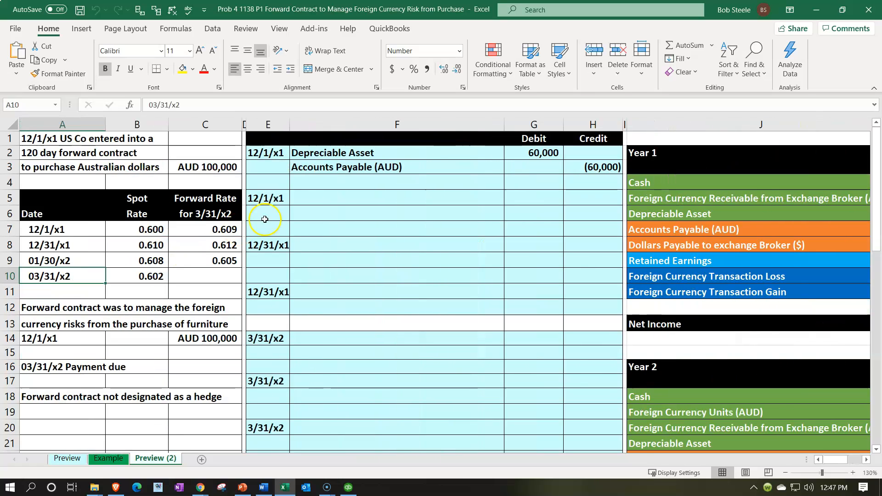
# Inspect the first 12/1/x1 journal entry's formulas for the Depreciable Asset debit in G2 and the Accounts Payable credit in H3
pyautogui.click(527, 158)
pyautogui.write('=C14*B7')
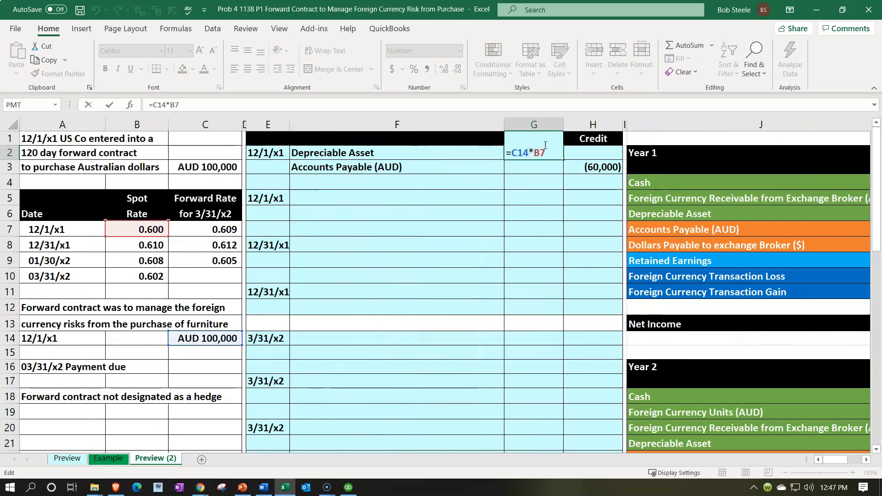
pyautogui.press('Return')
pyautogui.click(595, 164)
pyautogui.write('=-G2')
pyautogui.press('Return')
pyautogui.moveTo(479, 167); pyautogui.dragTo(576, 162)
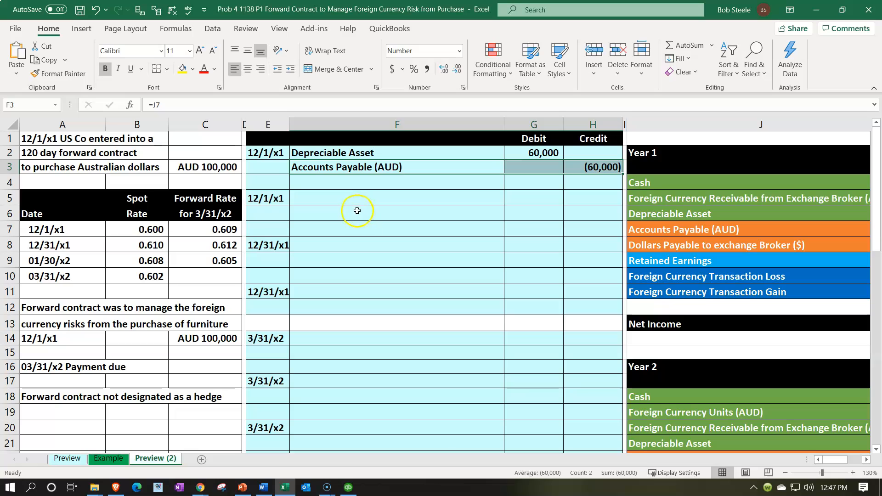
# Enter =J5 in F5 to name Foreign Currency Receivable from Exchange Broker (AUD) as the second 12/1/x1 entry's debit account
pyautogui.click(356, 197)
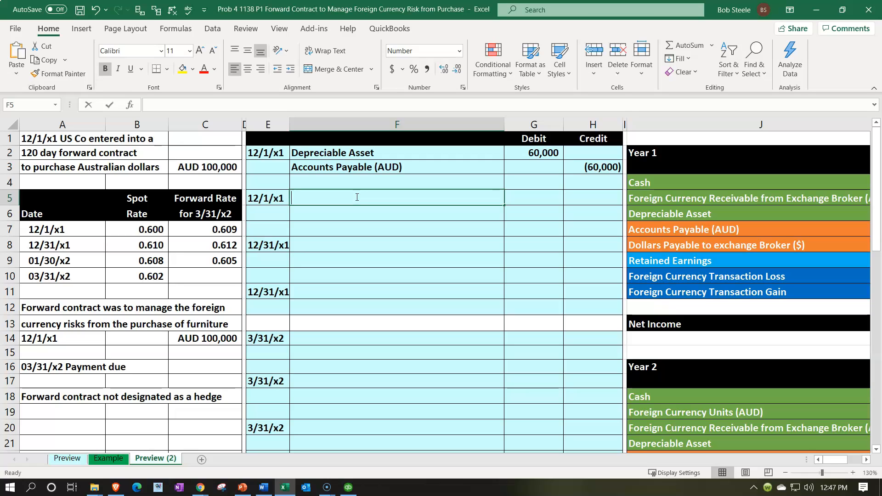
pyautogui.write('=')
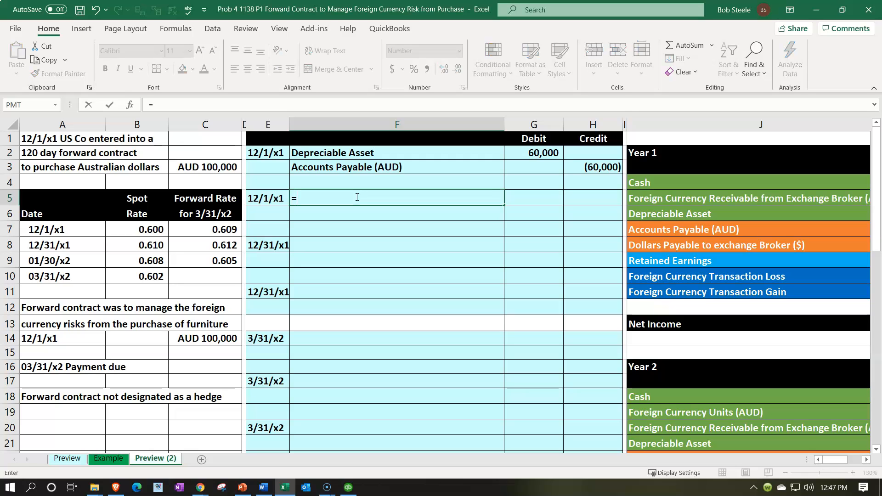
pyautogui.press('Right')
pyautogui.press('Right')
pyautogui.press('Right')
pyautogui.press('Right')
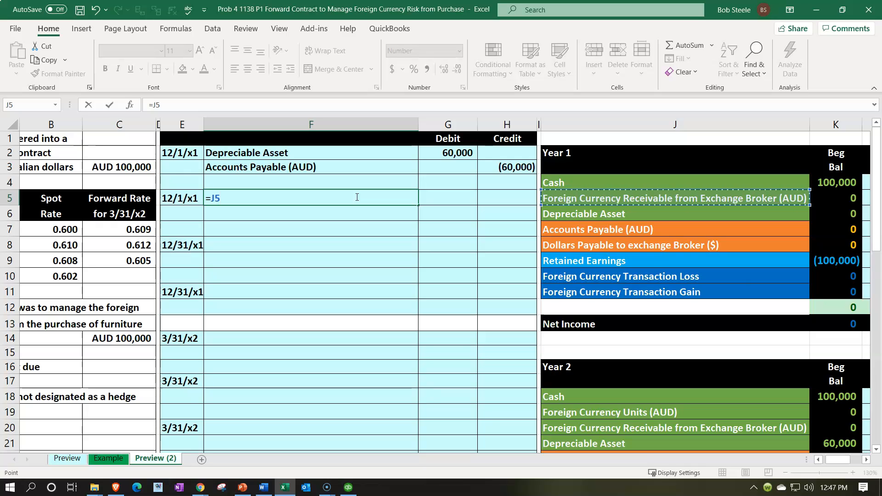
pyautogui.press('Return')
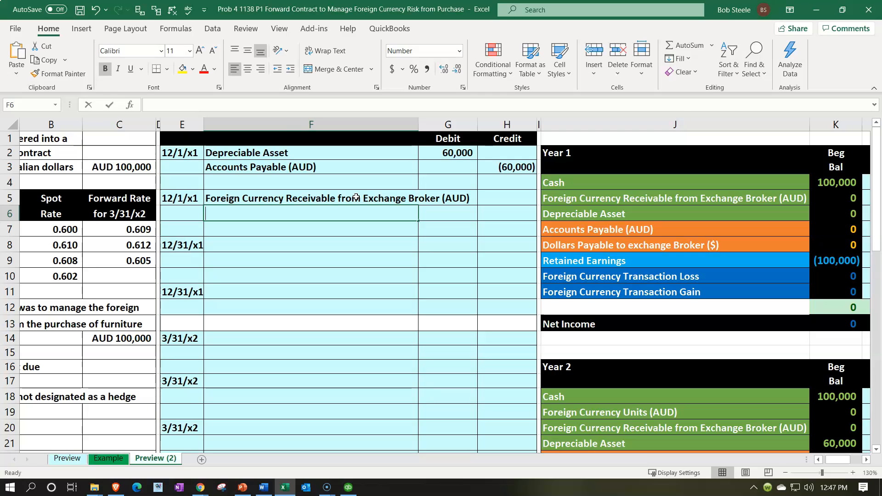
# Enter =J8 in F6 to name Dollars Payable to exchange Broker ($) as the entry's credit account
pyautogui.write('=')
pyautogui.press('Right')
pyautogui.press('Right')
pyautogui.press('Right')
pyautogui.press('Right')
pyautogui.press('Down')
pyautogui.press('Down')
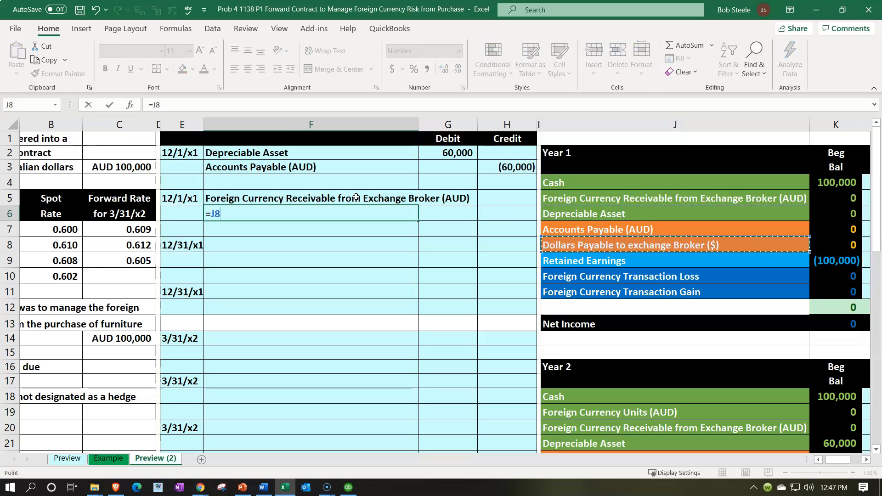
pyautogui.press('Return')
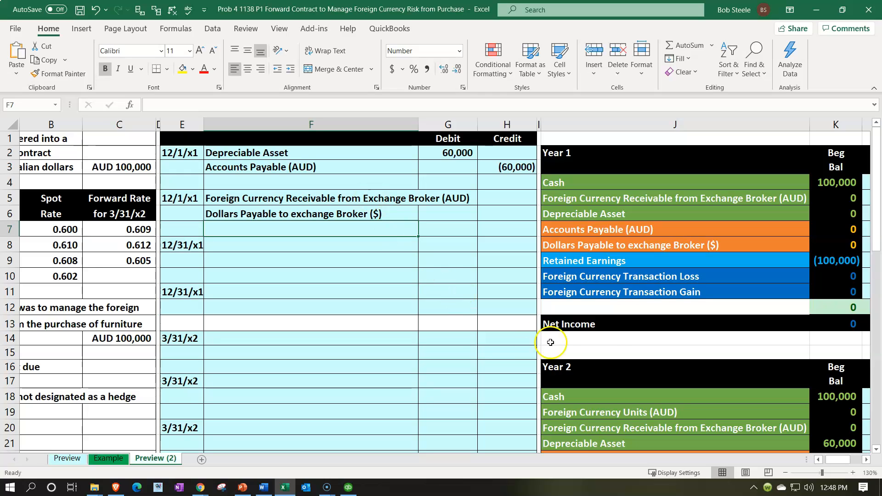
# Check how the Depreciable Asset debit in G2 is calculated and locate the 12/1/x1 forward rate in C7
pyautogui.moveTo(826, 460); pyautogui.dragTo(821, 459)
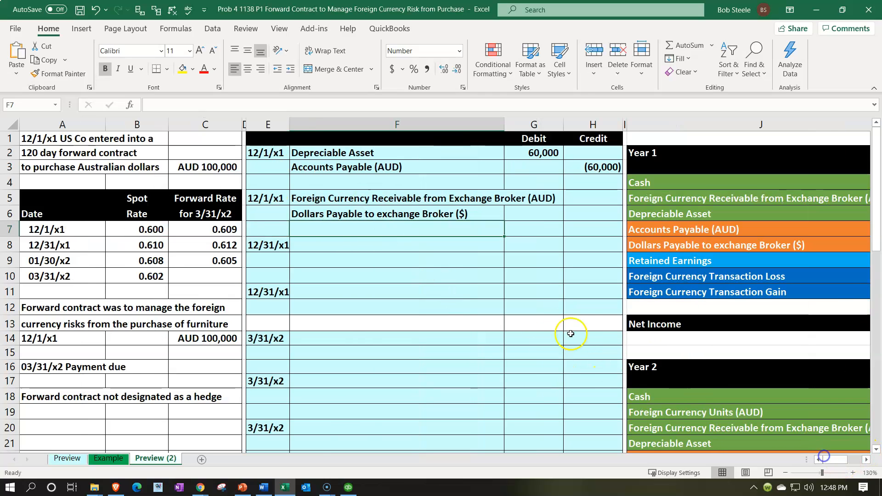
pyautogui.click(553, 308)
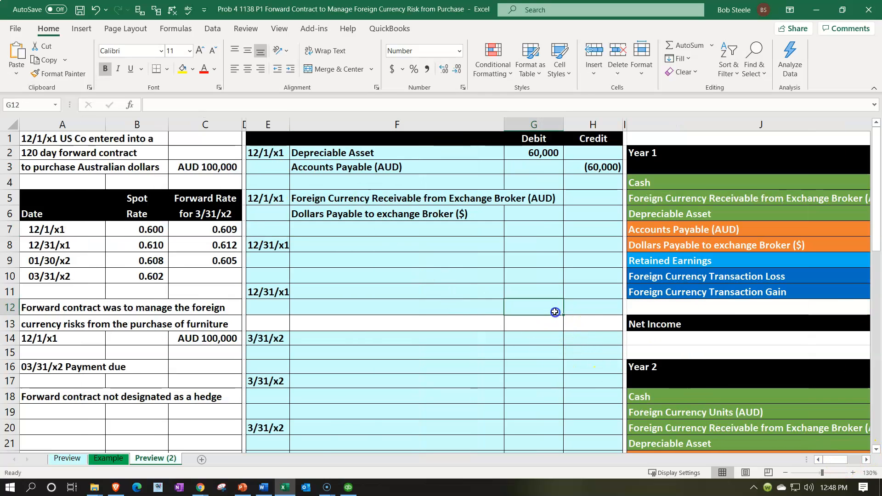
pyautogui.doubleClick(532, 152)
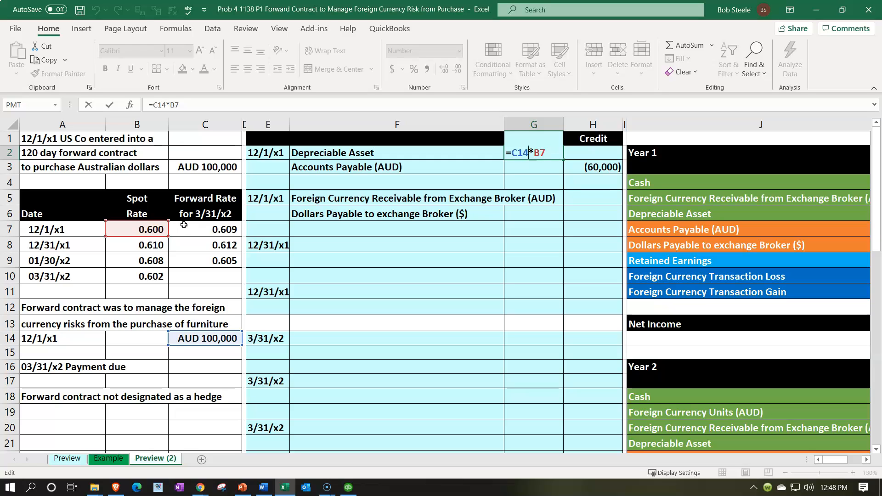
pyautogui.press('Return')
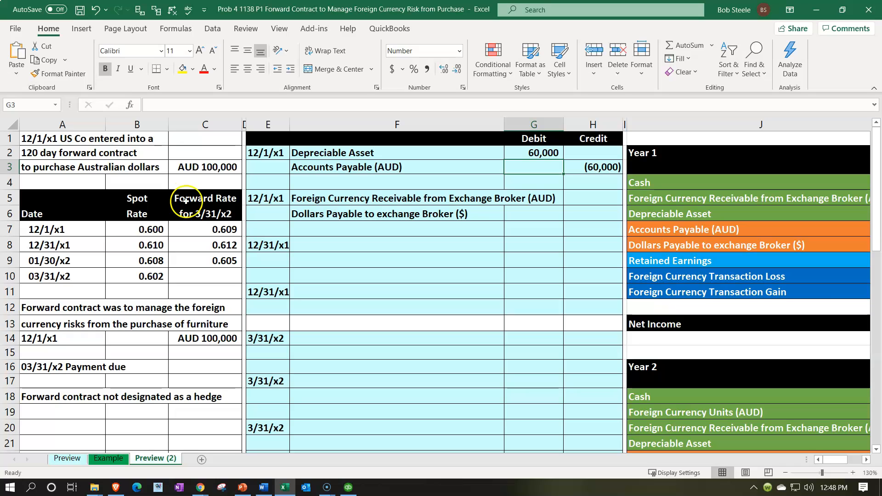
pyautogui.click(181, 228)
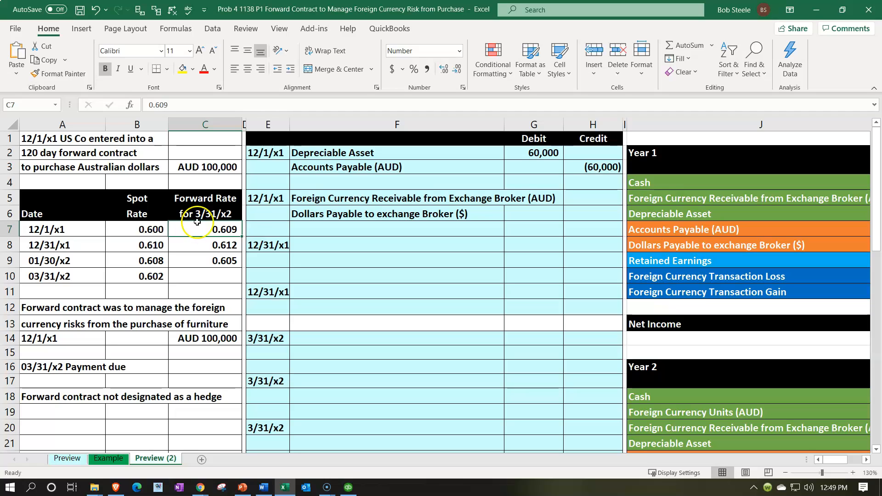
# Enter =C3*C7 in G5 to calculate the second 12/1/x1 entry's Foreign Currency Receivable debit at the forward rate
pyautogui.click(545, 198)
pyautogui.write('=')
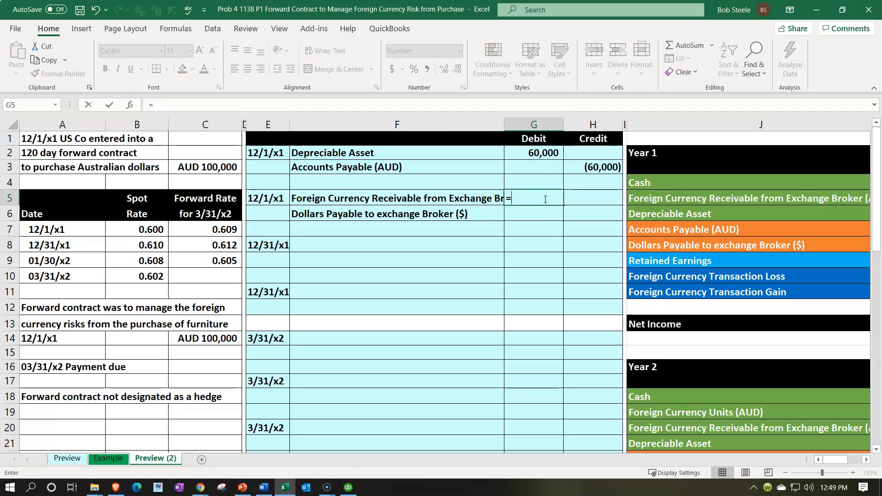
pyautogui.press('Down')
pyautogui.press('Down')
pyautogui.press('Down')
pyautogui.press('Down')
pyautogui.press('Left')
pyautogui.press('Left')
pyautogui.press('Left')
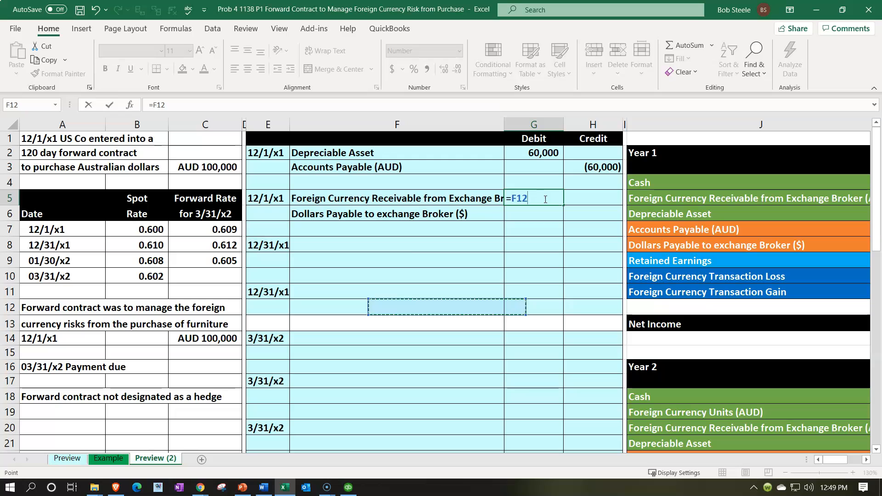
pyautogui.press('Up')
pyautogui.press('Up')
pyautogui.press('Up')
pyautogui.press('Up')
pyautogui.press('Up')
pyautogui.press('Up')
pyautogui.press('Up')
pyautogui.press('Up')
pyautogui.press('Up')
pyautogui.press('Up')
pyautogui.press('Left')
pyautogui.press('Down')
pyautogui.write('*')
pyautogui.press('Left')
pyautogui.press('Left')
pyautogui.press('Left')
pyautogui.press('Left')
pyautogui.press('Down')
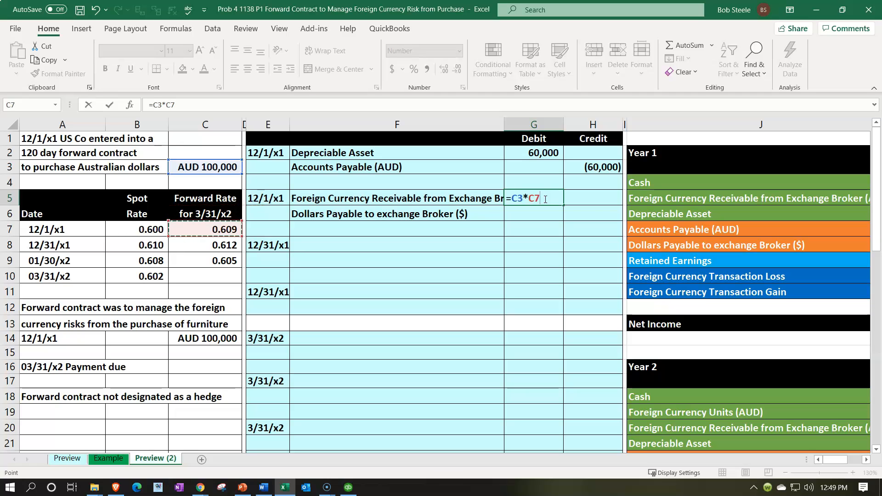
pyautogui.press('Return')
# Enter =-G5 in H6 as the credit amount for Dollars Payable to exchange Broker ($)
pyautogui.press('Right')
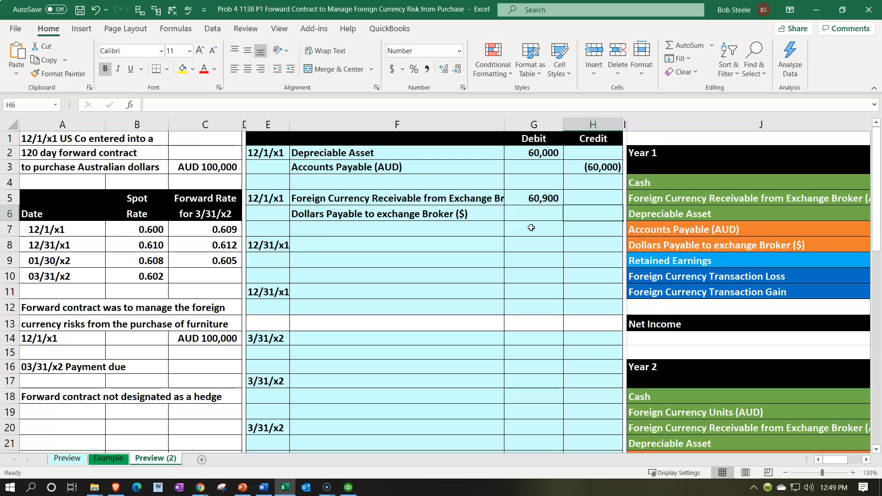
pyautogui.press('Up')
pyautogui.press('Left')
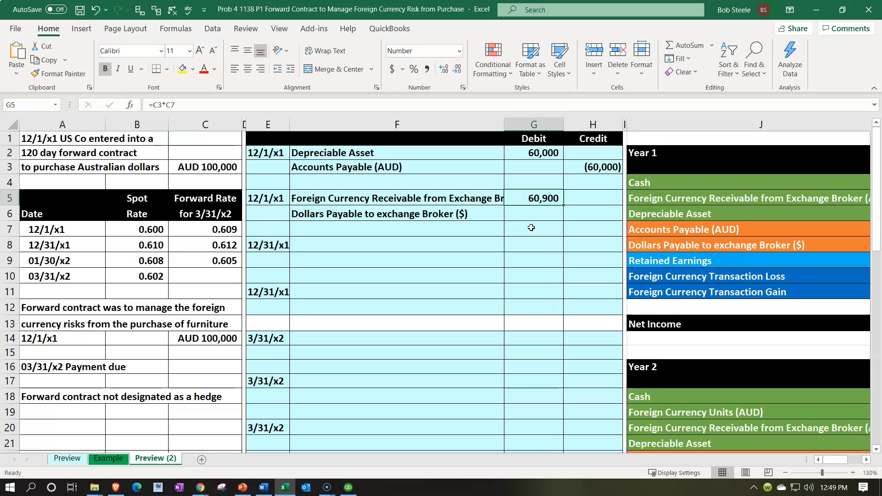
pyautogui.press('Down')
pyautogui.press('Right')
pyautogui.write('-')
pyautogui.press('Left')
pyautogui.press('Up')
pyautogui.press('Return')
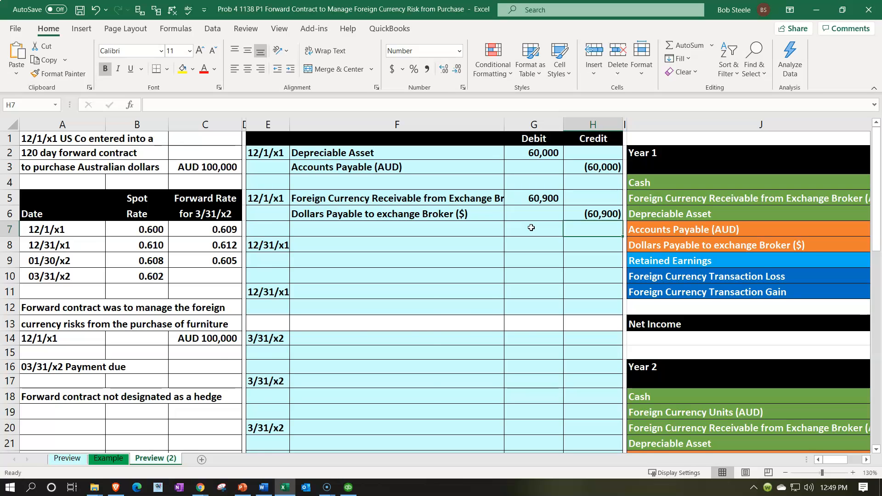
# Post the Foreign Currency Receivable debit to the Year 1 Entries column by entering =G5 in L5
pyautogui.press('Right')
pyautogui.press('Right')
pyautogui.press('Right')
pyautogui.press('Right')
pyautogui.press('Right')
pyautogui.press('Up')
pyautogui.press('Up')
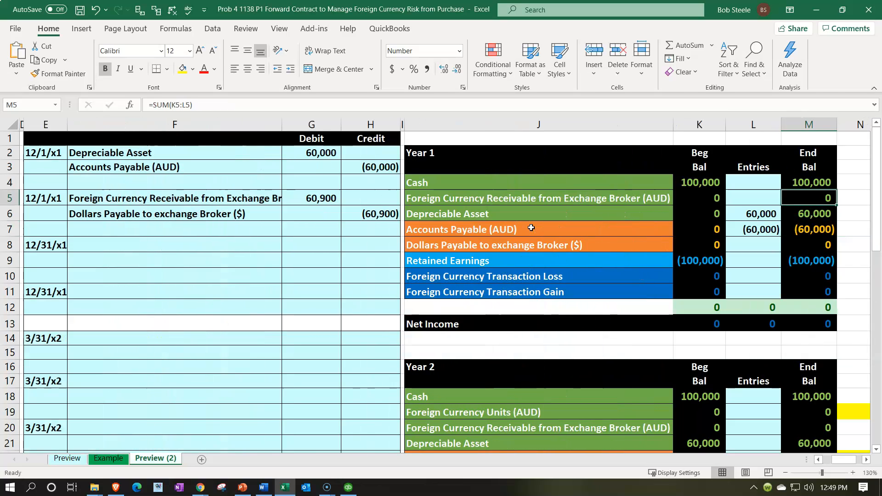
pyautogui.press('Left')
pyautogui.write('=')
pyautogui.press('Left')
pyautogui.press('Left')
pyautogui.press('Left')
pyautogui.press('Left')
pyautogui.press('Left')
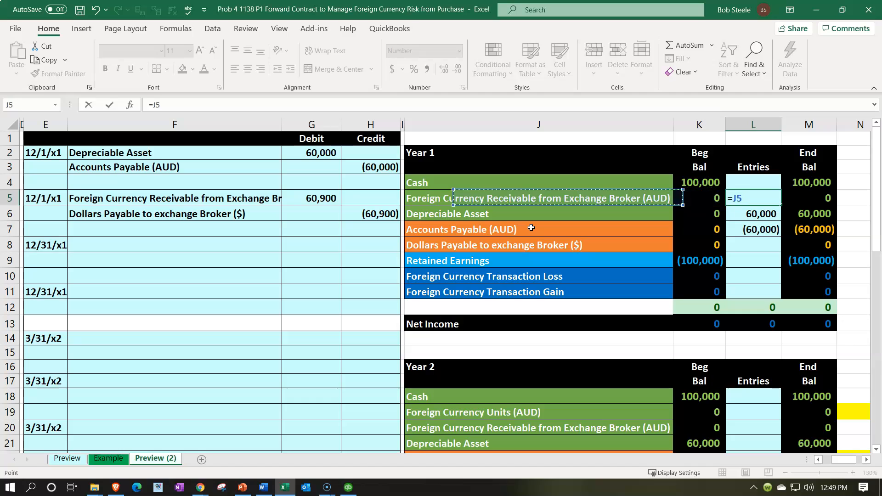
pyautogui.press('Return')
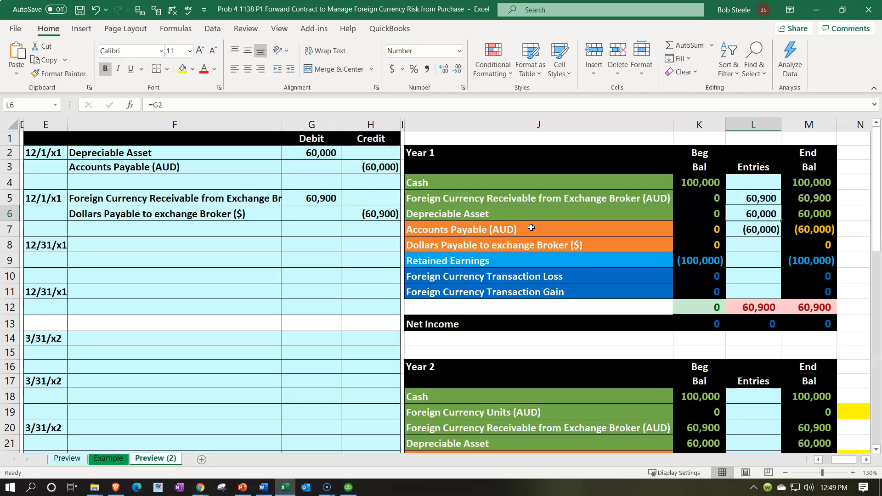
# Post the Dollars Payable to exchange Broker credit to the Year 1 Entries column by entering =H6 in L8
pyautogui.press('Down')
pyautogui.press('Down')
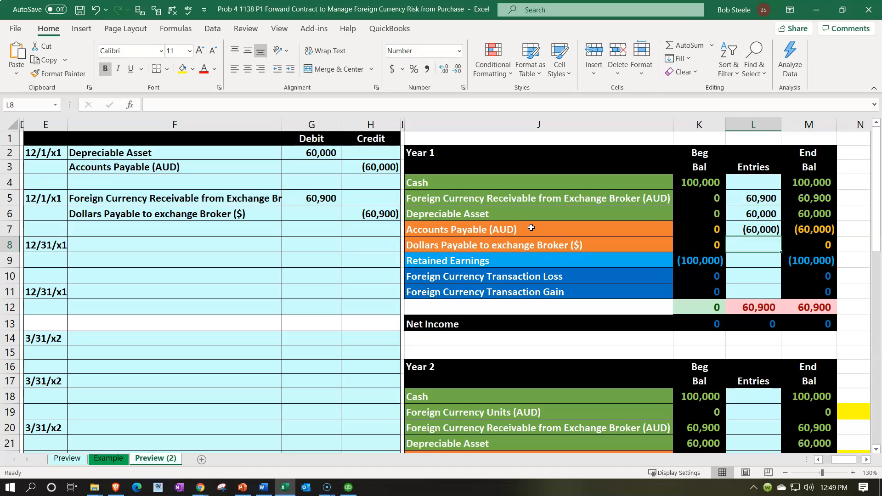
pyautogui.write('=')
pyautogui.press('Left')
pyautogui.press('Left')
pyautogui.press('Left')
pyautogui.press('Left')
pyautogui.press('Up')
pyautogui.press('Up')
pyautogui.press('Return')
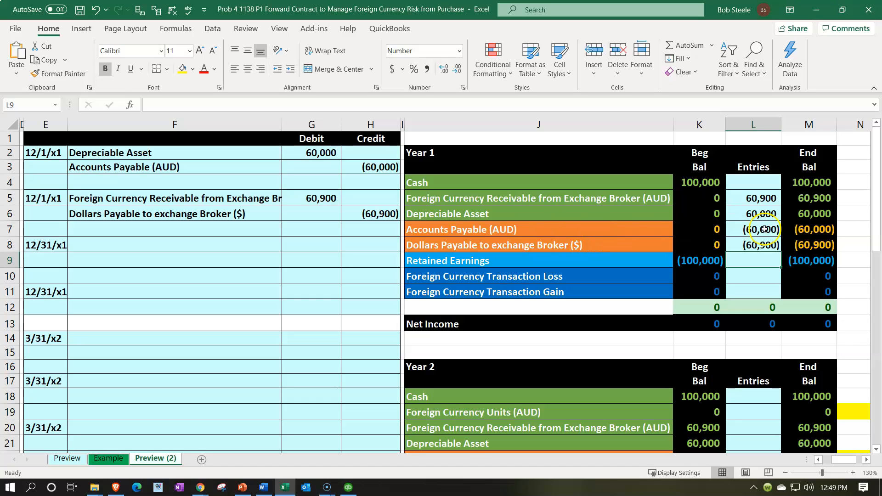
# Examine the Year 1 ending balances of the broker receivable, Accounts Payable (AUD) and the dollars payable to the broker
pyautogui.click(844, 228)
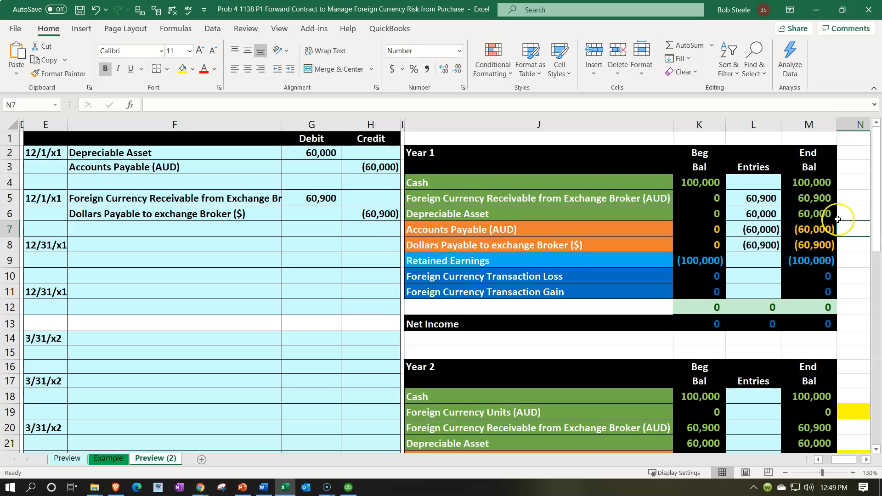
pyautogui.click(846, 194)
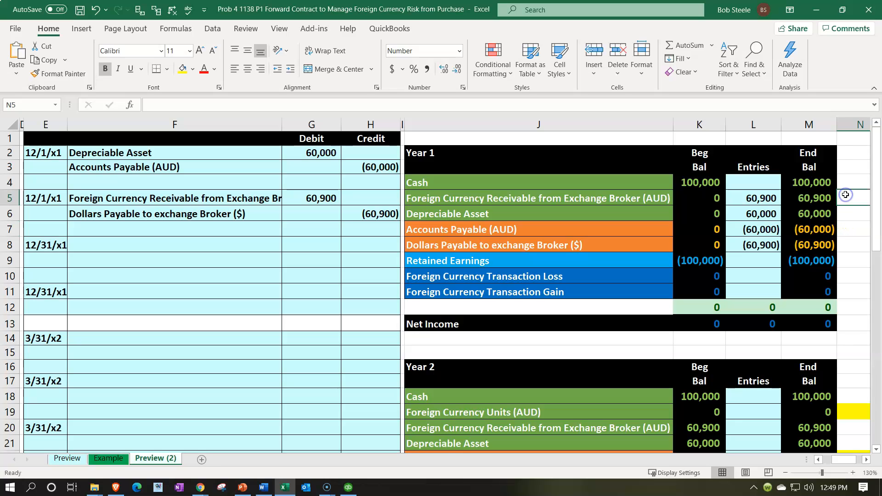
pyautogui.click(849, 226)
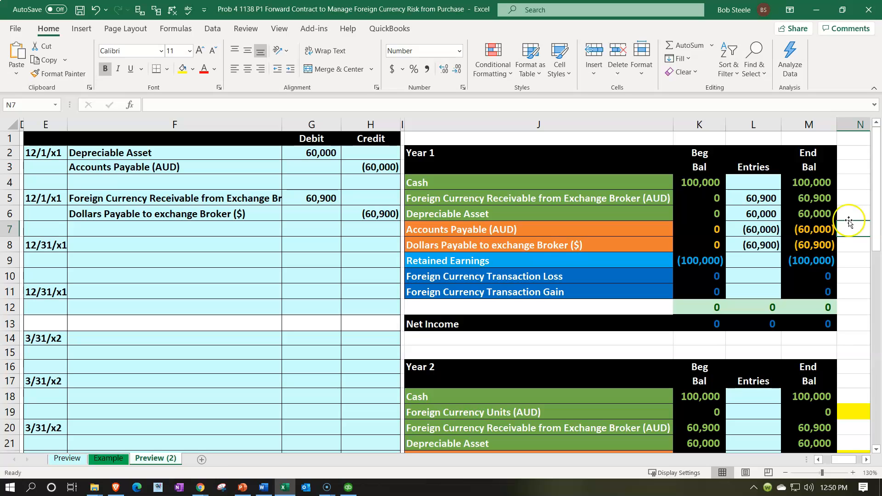
pyautogui.click(849, 201)
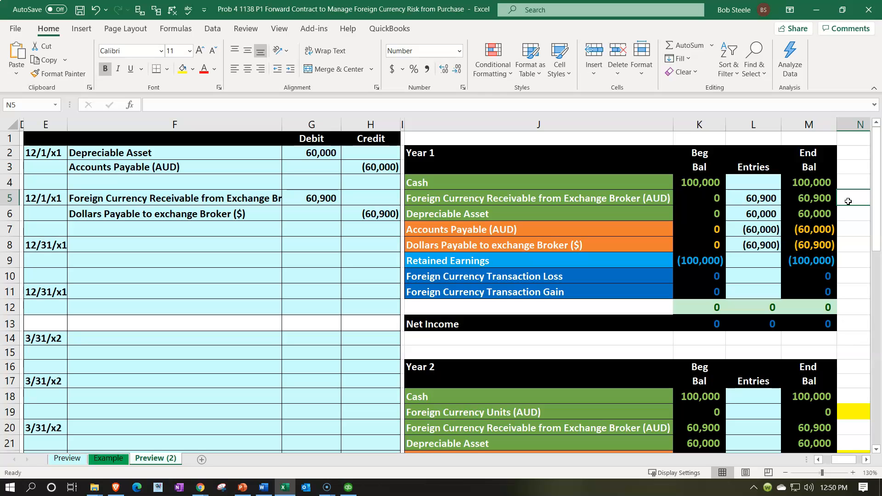
pyautogui.hscroll(1, 848, 201)
pyautogui.press('Down')
pyautogui.press('Down')
pyautogui.press('Down')
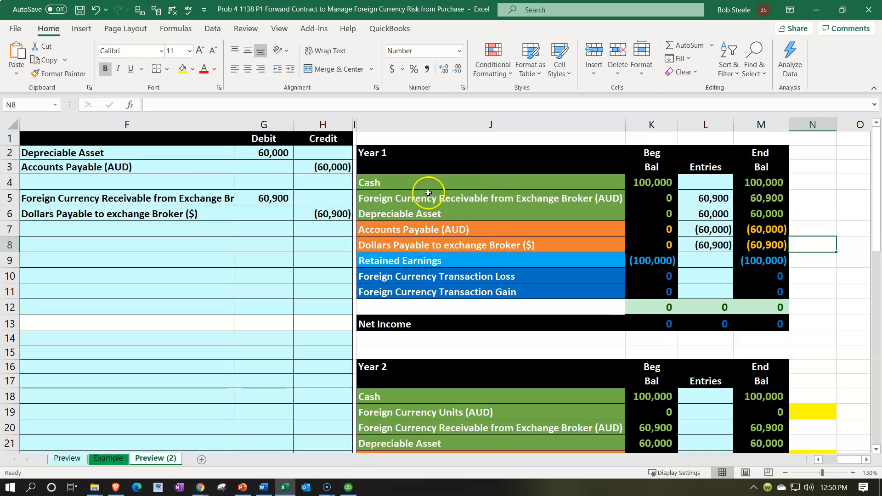
# Compare the Accounts Payable (AUD) credit with the second 12/1/x1 entry's broker receivable and payable lines, and recheck the problem data
pyautogui.click(153, 168)
pyautogui.moveTo(242, 173); pyautogui.dragTo(315, 172)
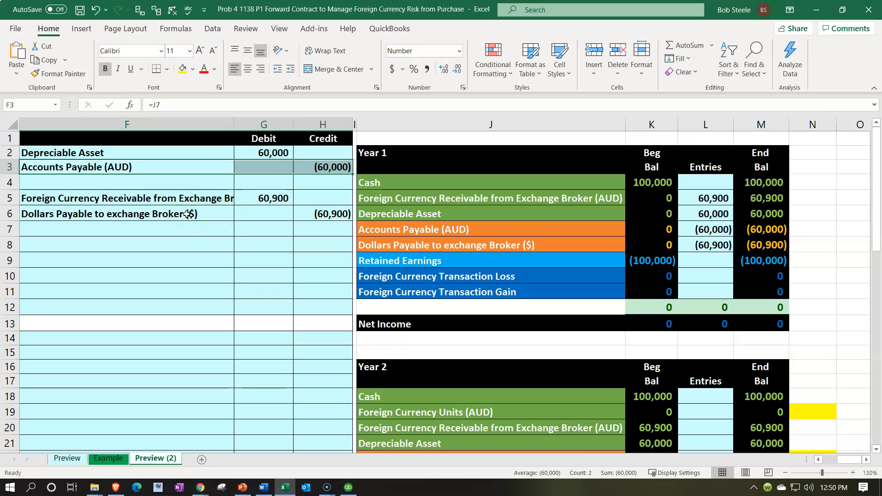
pyautogui.moveTo(183, 198); pyautogui.dragTo(249, 198)
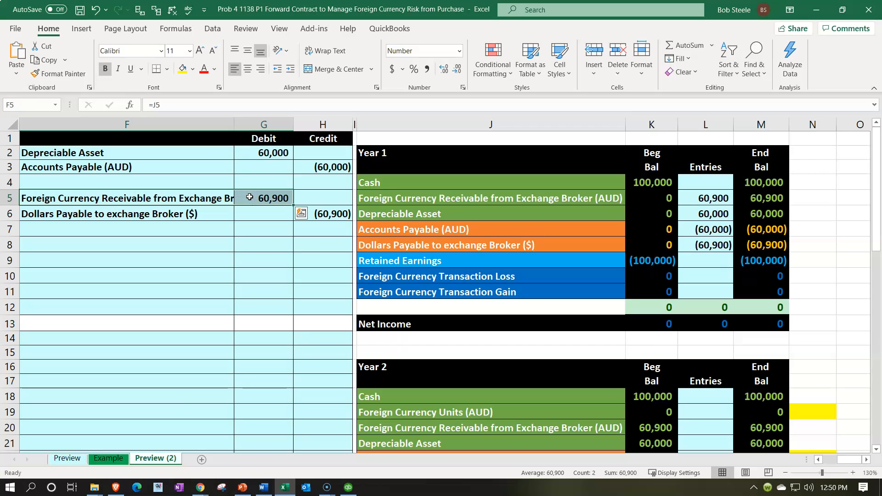
pyautogui.press('Home')
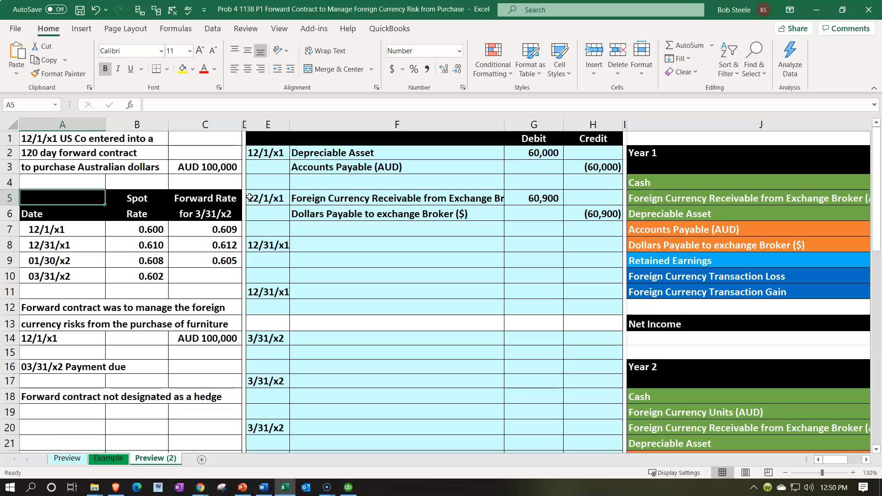
pyautogui.click(342, 122)
pyautogui.moveTo(285, 487)
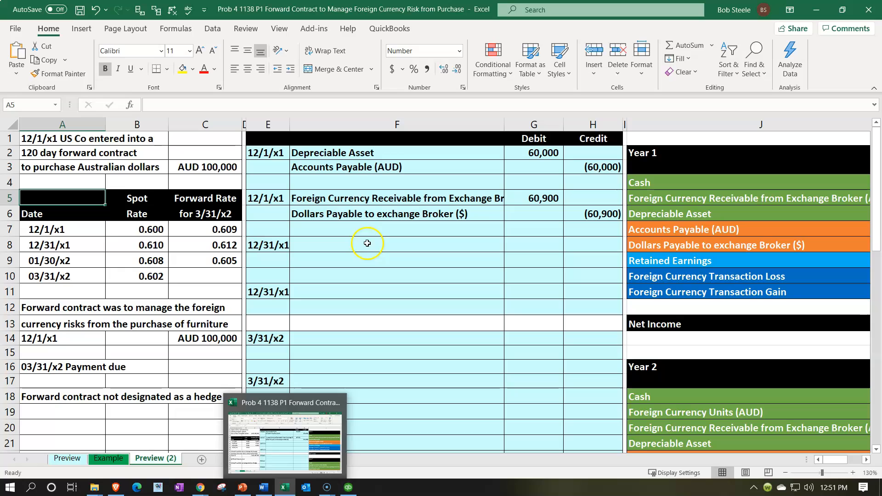
pyautogui.click(363, 199)
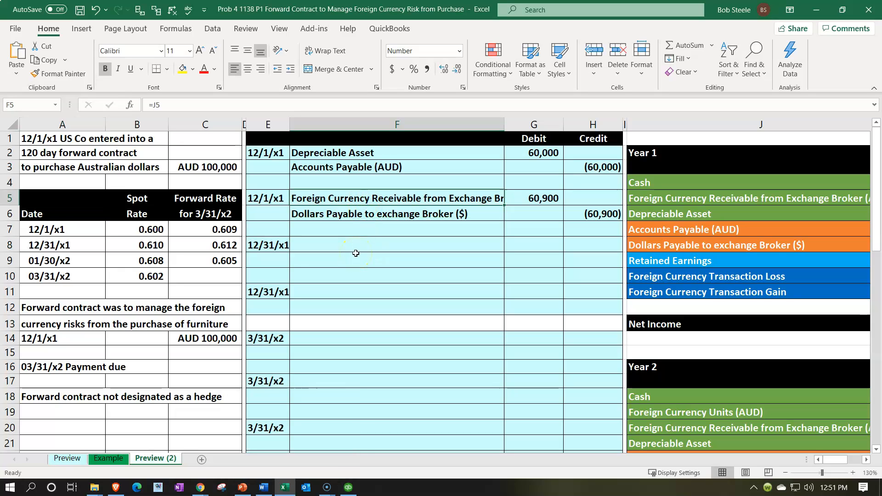
pyautogui.press('Down')
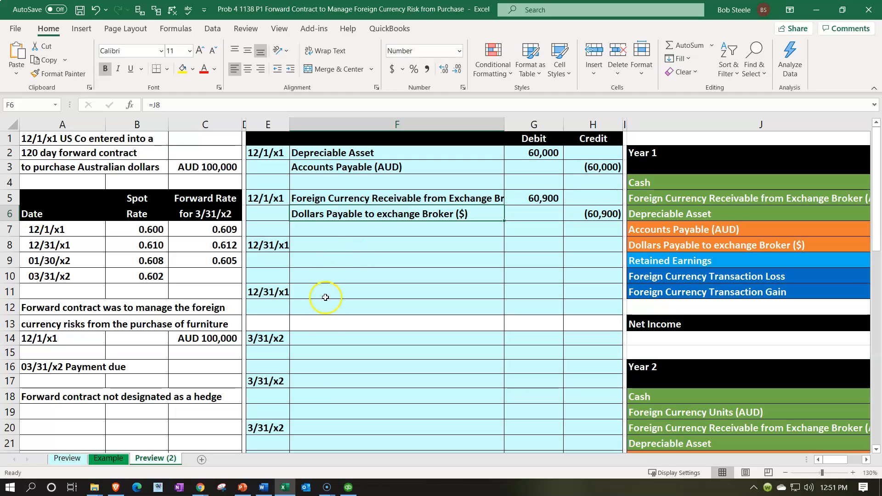
# Switch to QuickBooks Online in the browser and open the Chart of Accounts for Multiple Currencies Prob 4
pyautogui.click(286, 491)
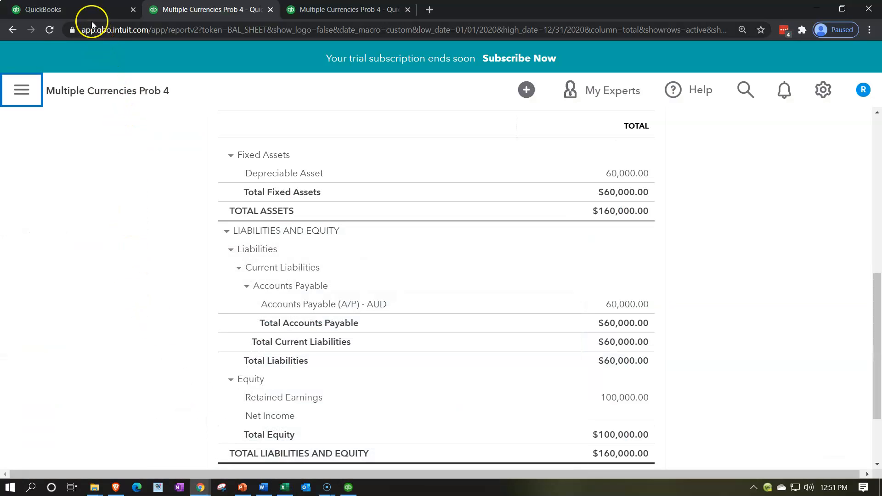
pyautogui.click(89, 10)
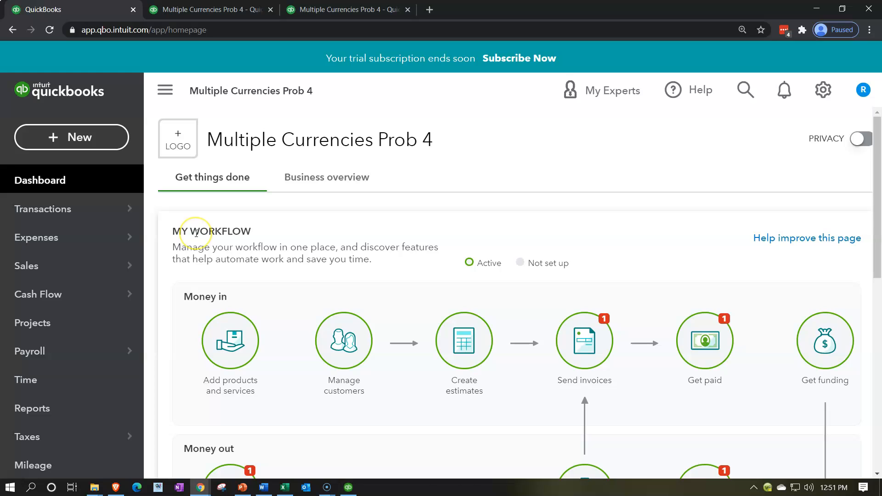
pyautogui.hotkey('ctrl', '-')
pyautogui.hotkey('ctrl', '-')
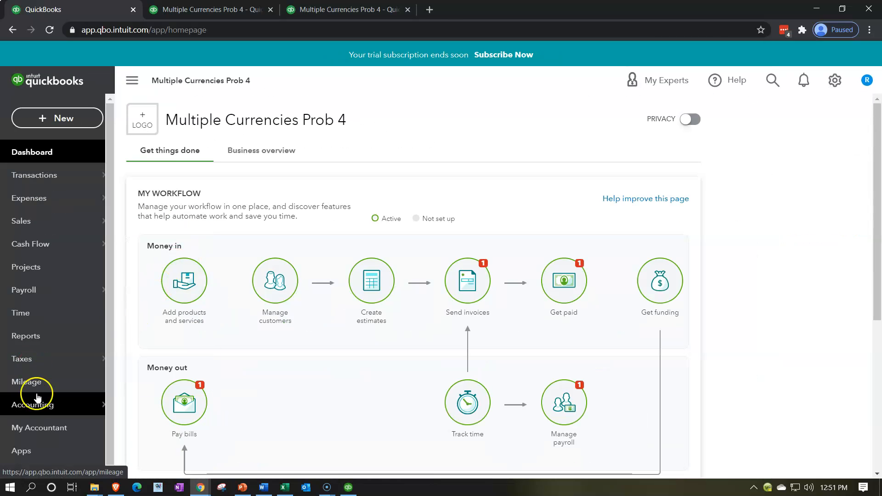
pyautogui.click(40, 413)
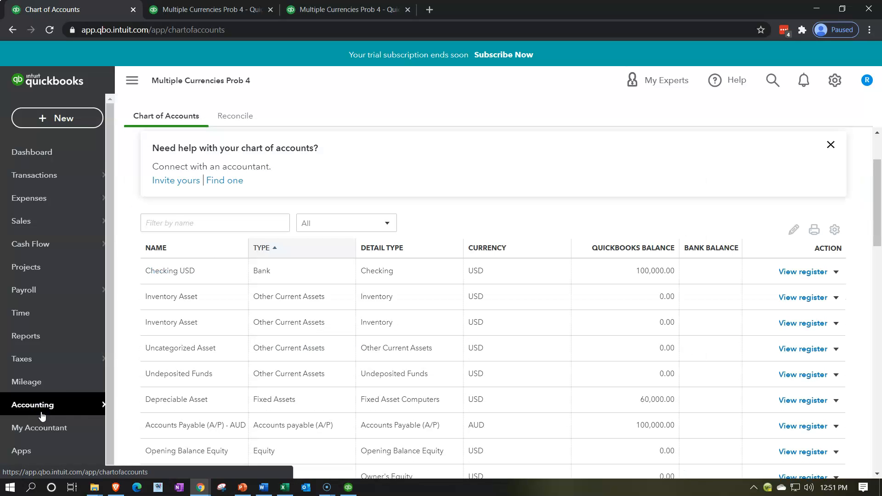
pyautogui.scroll(1, 677, 332)
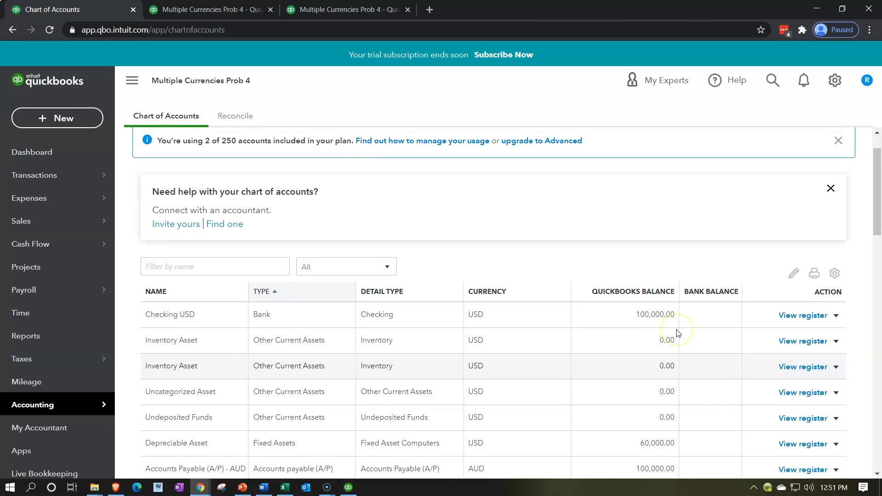
pyautogui.scroll(1, 677, 332)
# Start a new account with Other Current Assets as both its account type and its detail type
pyautogui.click(836, 152)
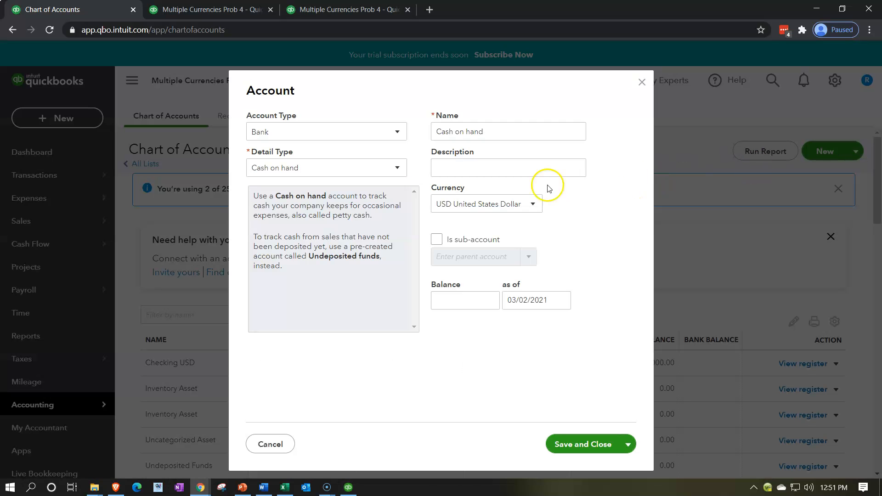
pyautogui.click(386, 134)
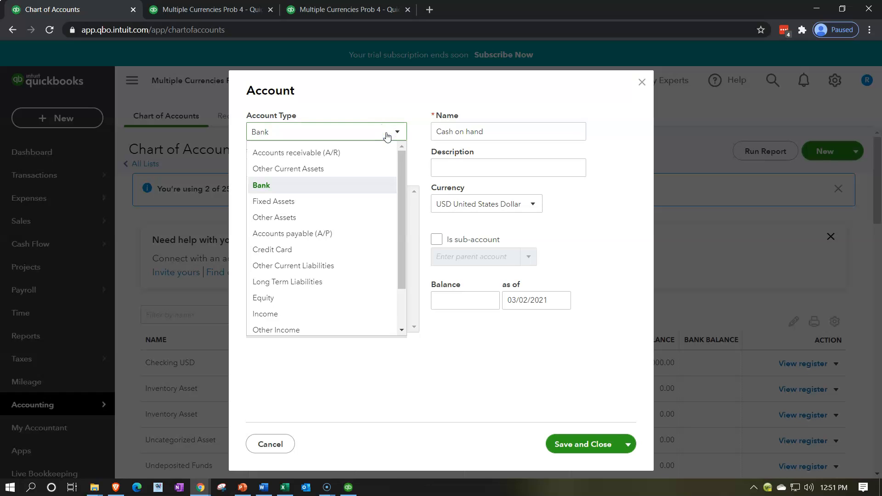
pyautogui.click(341, 153)
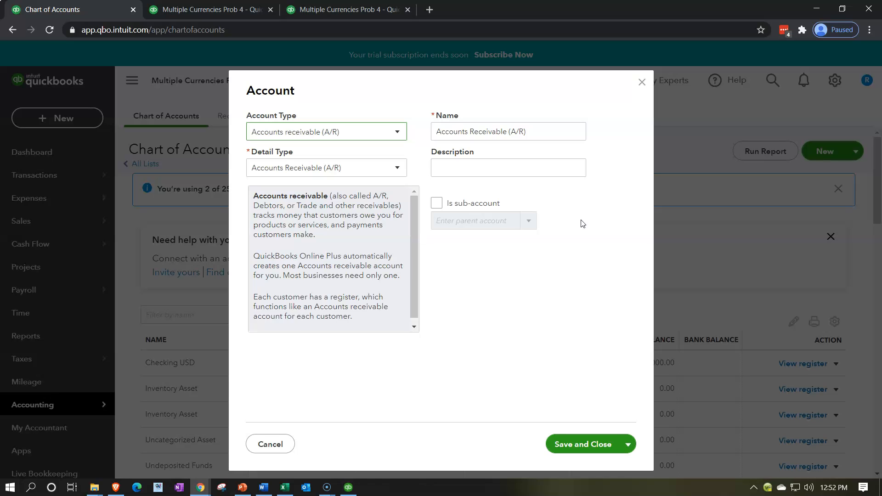
pyautogui.click(391, 131)
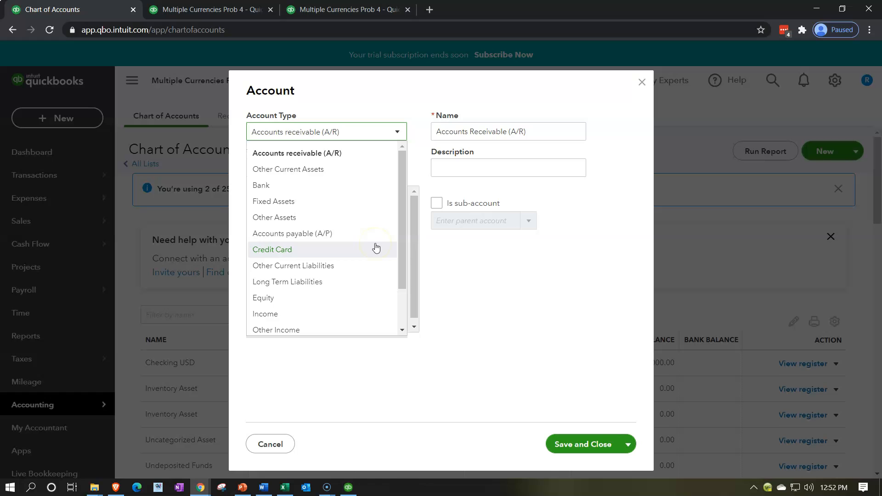
pyautogui.click(340, 176)
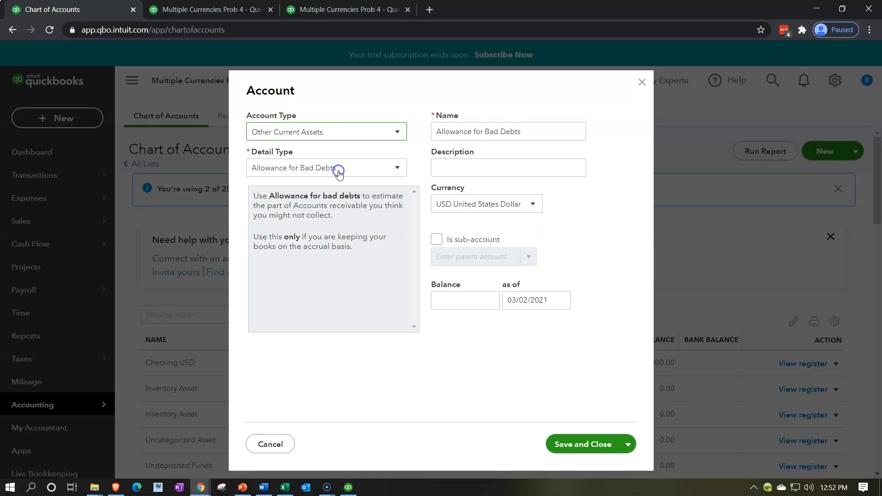
pyautogui.click(390, 173)
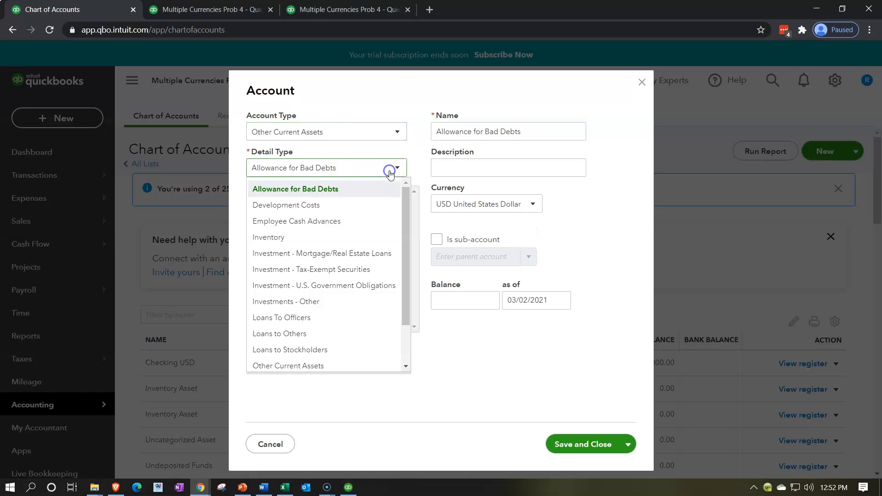
pyautogui.click(337, 366)
# Name the new other current asset account Broker Receivable AUD
pyautogui.moveTo(517, 131); pyautogui.dragTo(432, 134)
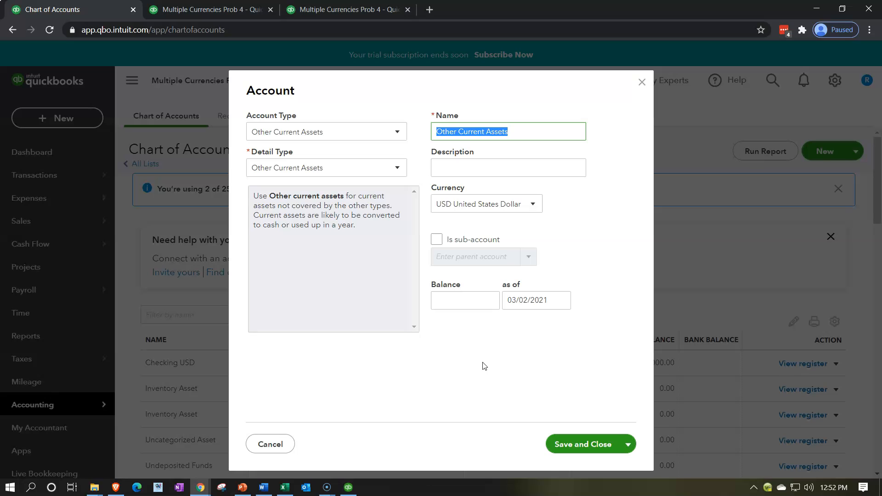
pyautogui.write('Broaker')
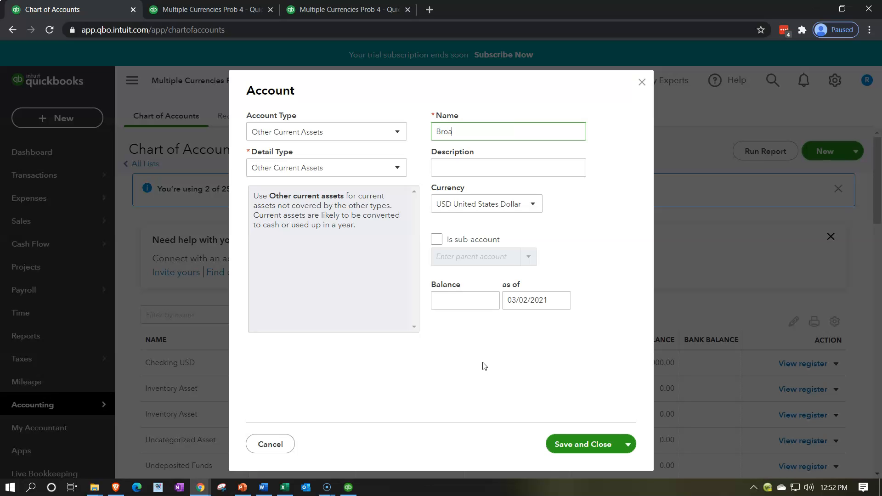
pyautogui.press('BackSpace')
pyautogui.press('BackSpace')
pyautogui.press('BackSpace')
pyautogui.write('ker Recevia')
pyautogui.press('BackSpace')
pyautogui.write('able AUD')
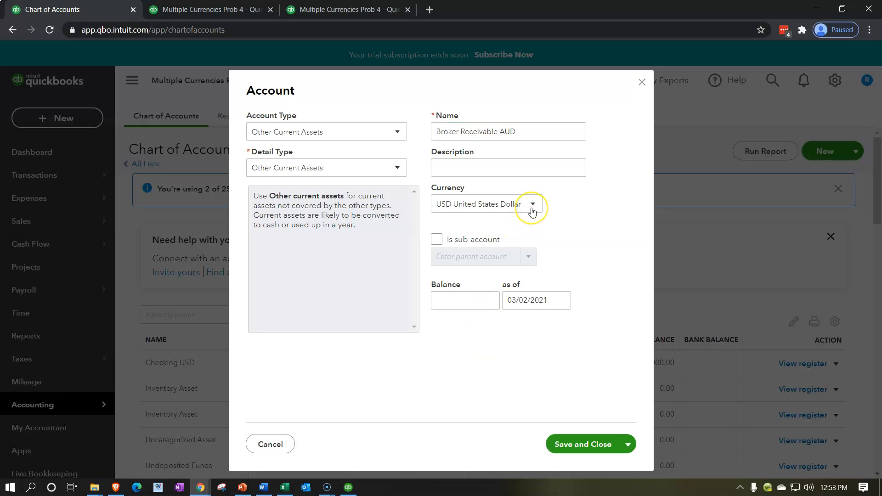
# Set the broker receivable account's currency to AUD Australian Dollar and save the account
pyautogui.click(532, 211)
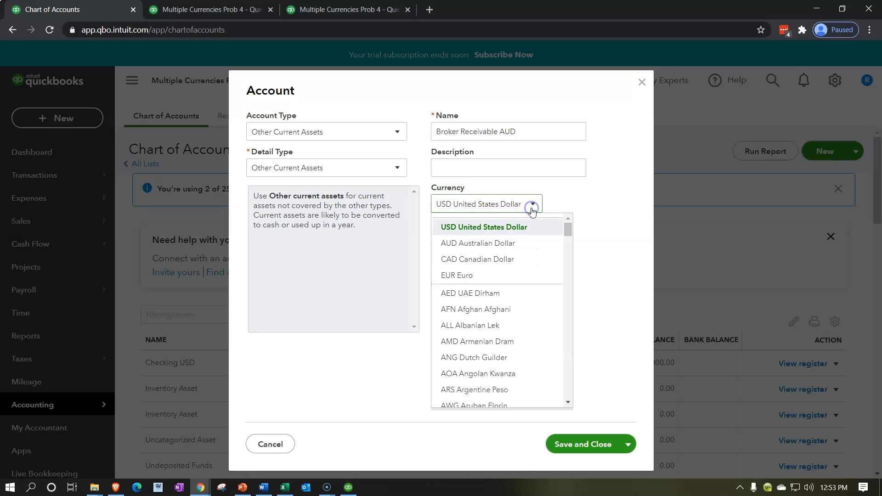
pyautogui.click(516, 242)
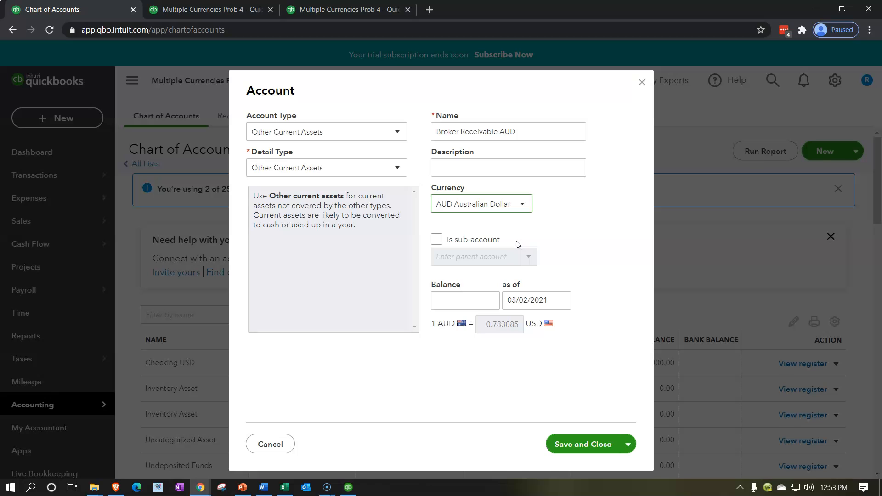
pyautogui.click(545, 227)
pyautogui.click(509, 166)
pyautogui.click(594, 446)
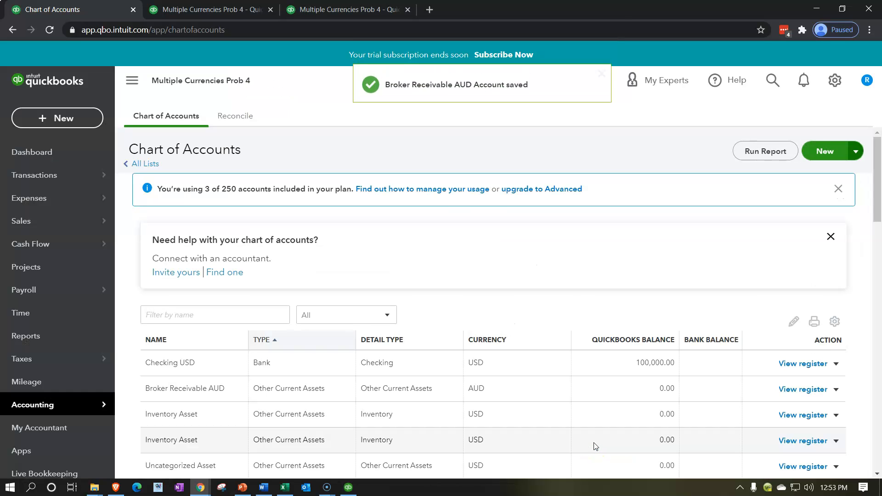
# Start another new account with Other Current Liabilities as both its account type and its detail type
pyautogui.click(825, 152)
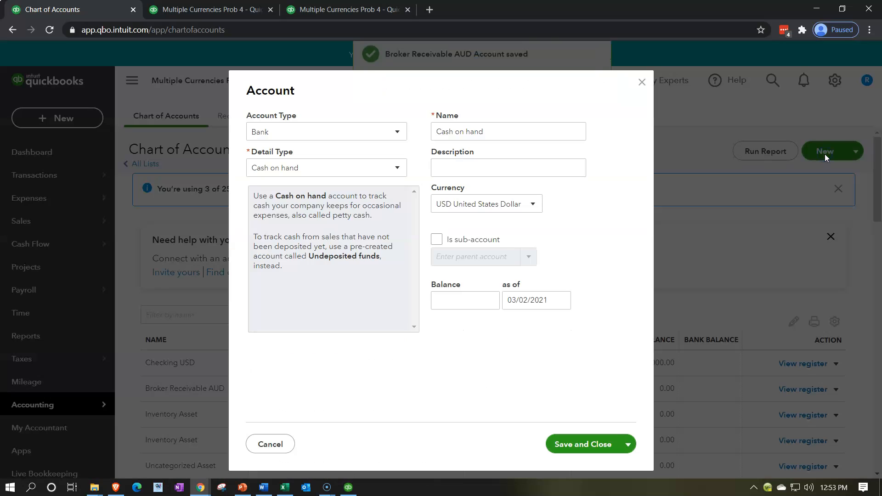
pyautogui.click(367, 132)
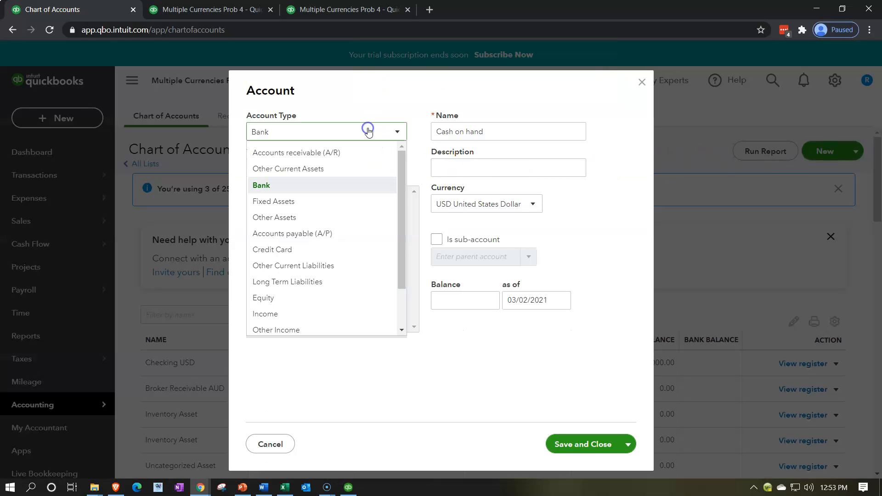
pyautogui.click(340, 236)
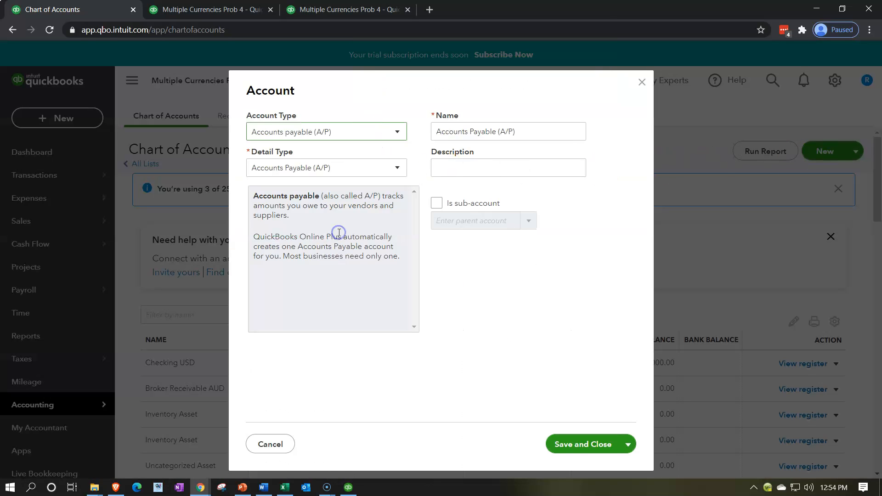
pyautogui.click(397, 133)
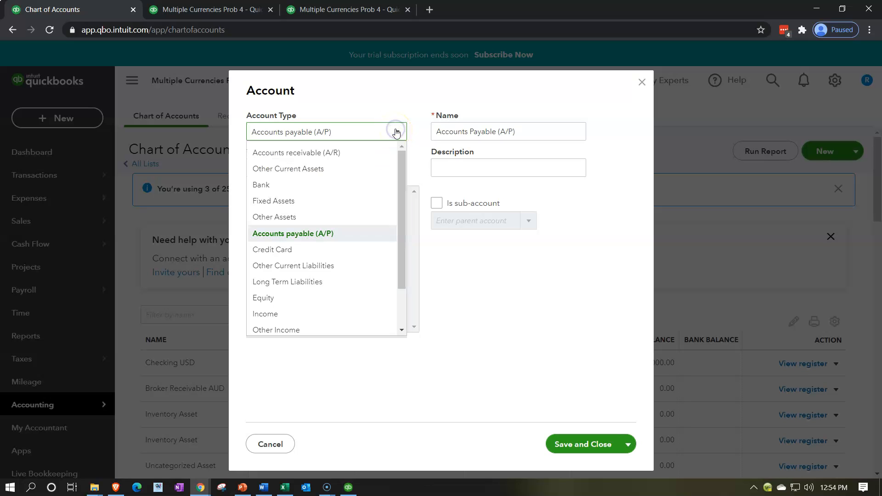
pyautogui.click(334, 267)
pyautogui.click(373, 173)
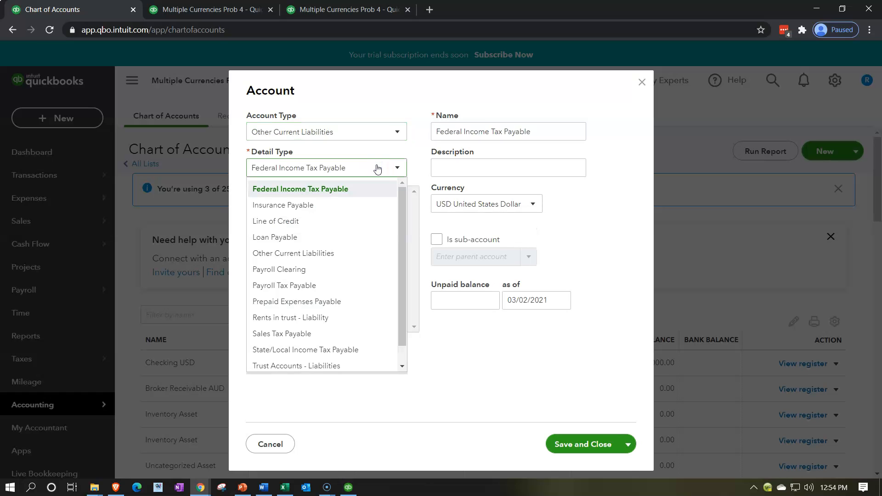
pyautogui.click(354, 252)
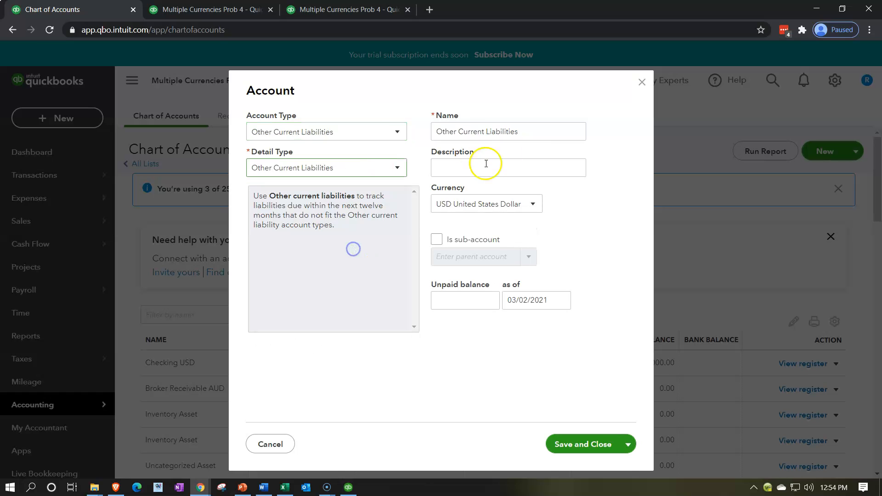
# Name the liability account Broker Payable UDS and save it
pyautogui.tripleClick(528, 132)
pyautogui.write('Broke')
pyautogui.press('BackSpace')
pyautogui.press('BackSpace')
pyautogui.press('BackSpace')
pyautogui.write('aker')
pyautogui.press('BackSpace')
pyautogui.press('BackSpace')
pyautogui.press('BackSpace')
pyautogui.press('BackSpace')
pyautogui.press('BackSpace')
pyautogui.write('oker A')
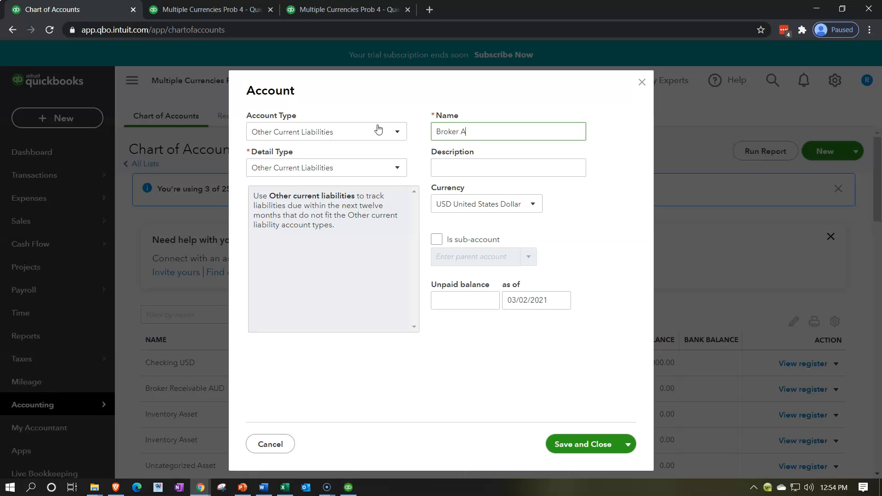
pyautogui.write('ccounts Pa')
pyautogui.press('BackSpace')
pyautogui.press('BackSpace')
pyautogui.press('BackSpace')
pyautogui.press('BackSpace')
pyautogui.press('BackSpace')
pyautogui.press('BackSpace')
pyautogui.press('BackSpace')
pyautogui.press('BackSpace')
pyautogui.press('BackSpace')
pyautogui.press('BackSpace')
pyautogui.press('BackSpace')
pyautogui.write('Payable UDS')
pyautogui.click(570, 443)
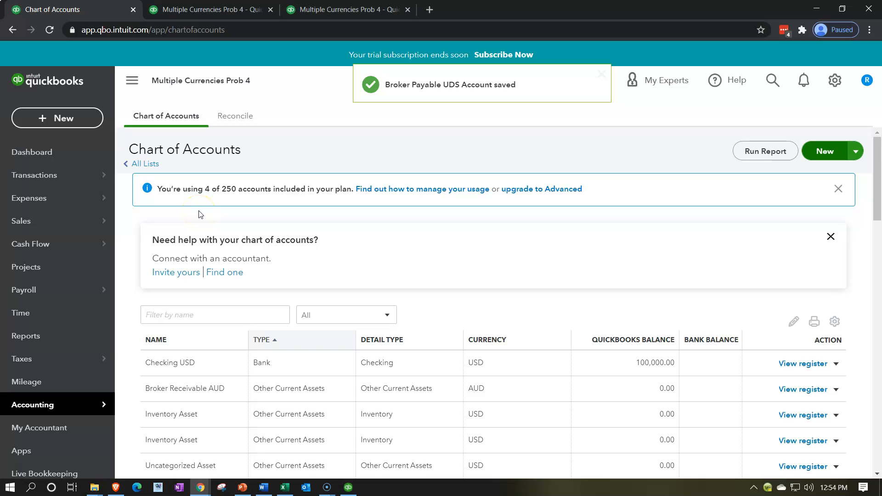
# Start a new journal entry dated 12/01/2000 with AUD Australian Dollar as its currency
pyautogui.click(83, 125)
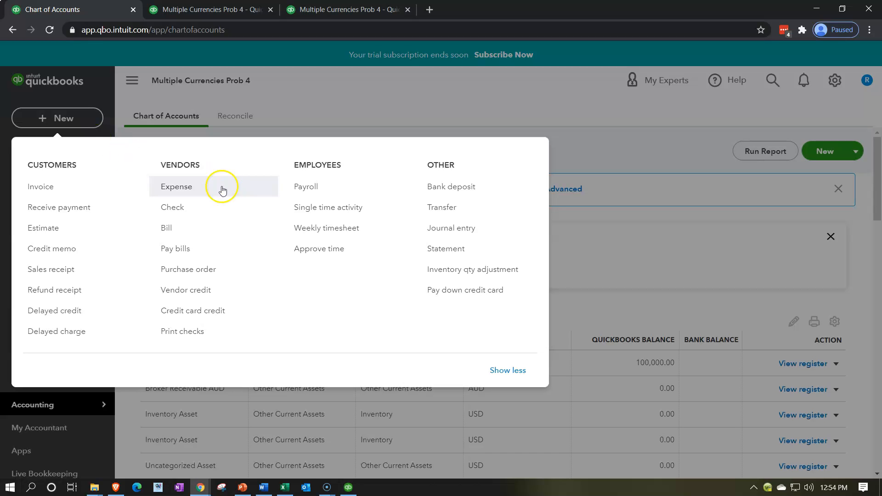
pyautogui.click(445, 229)
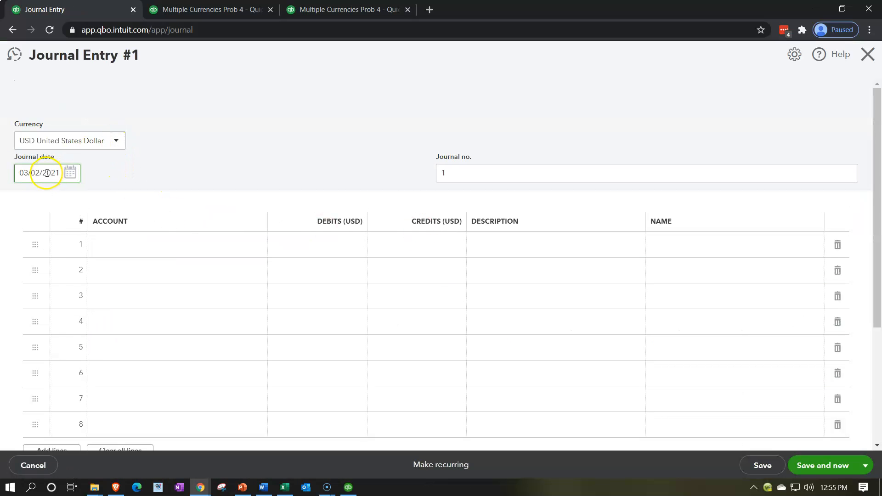
pyautogui.moveTo(59, 173); pyautogui.dragTo(17, 171)
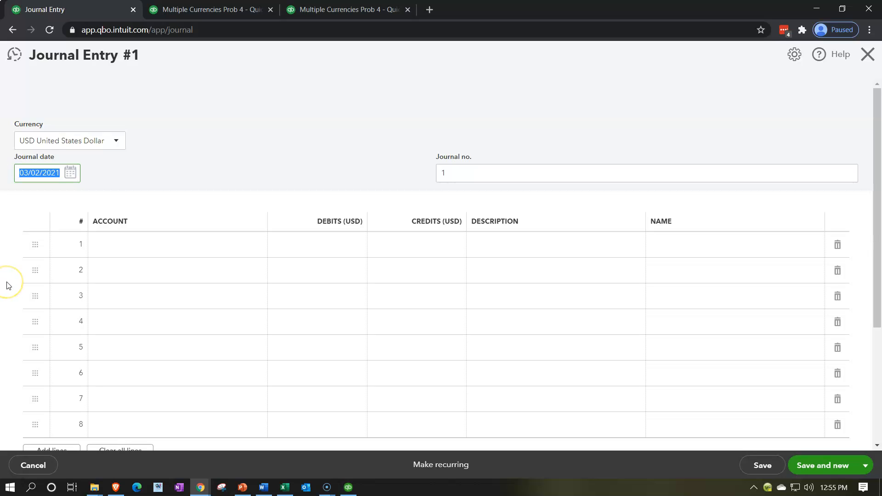
pyautogui.write('120100')
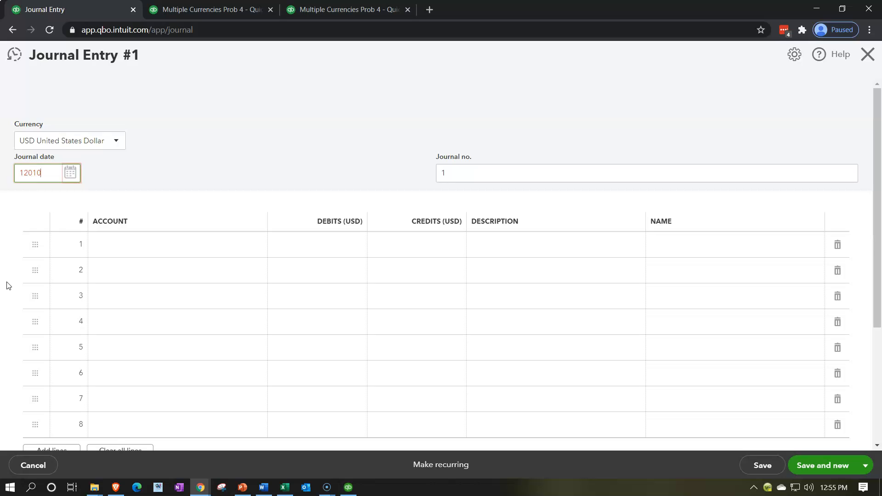
pyautogui.press('Tab')
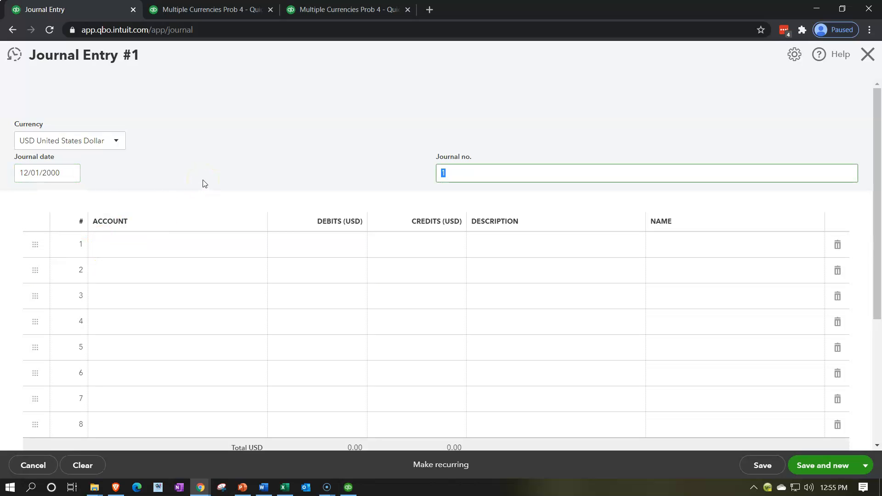
pyautogui.click(117, 141)
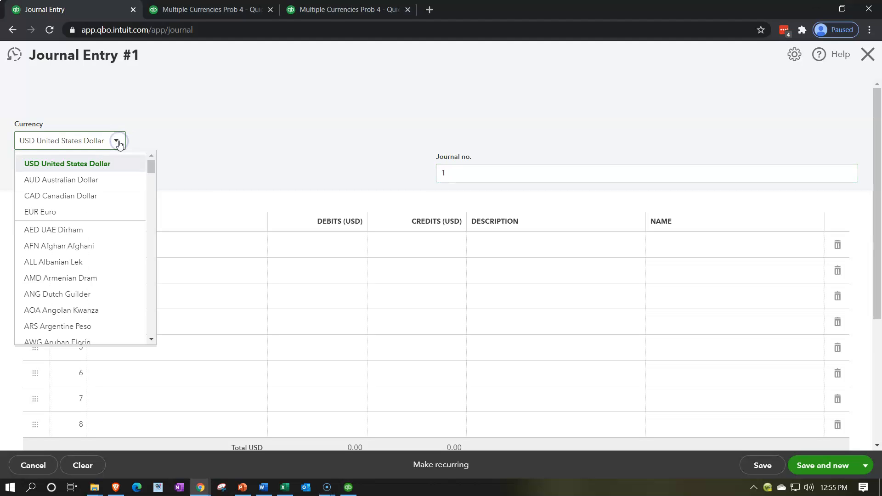
pyautogui.click(84, 180)
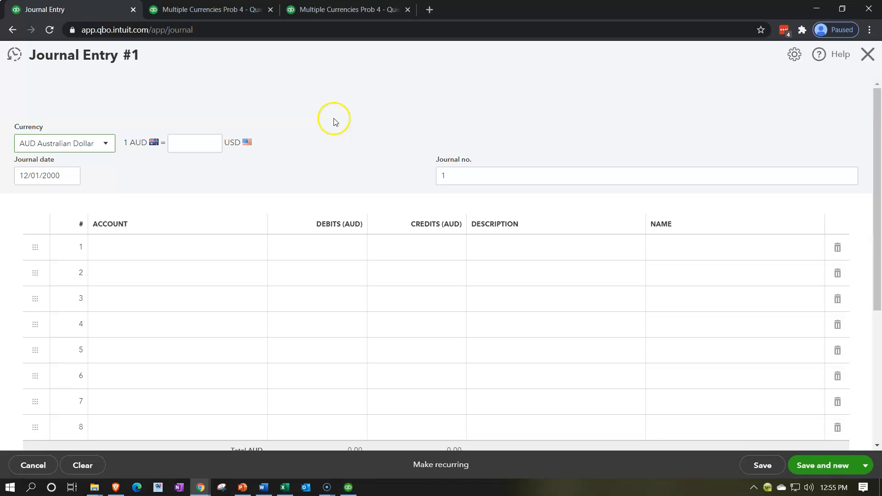
# Look up the 12/1/x1 forward rate in the Excel worksheet and enter 0.609 as the journal entry's AUD to USD exchange rate
pyautogui.click(191, 147)
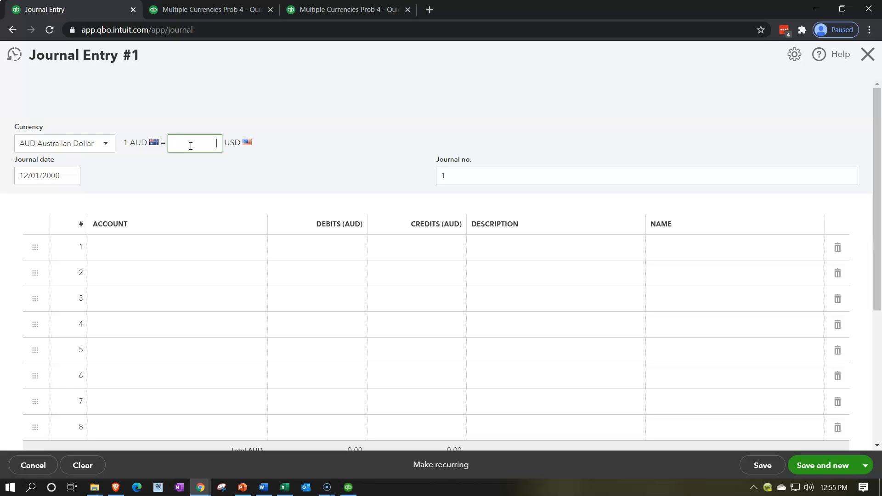
pyautogui.click(285, 488)
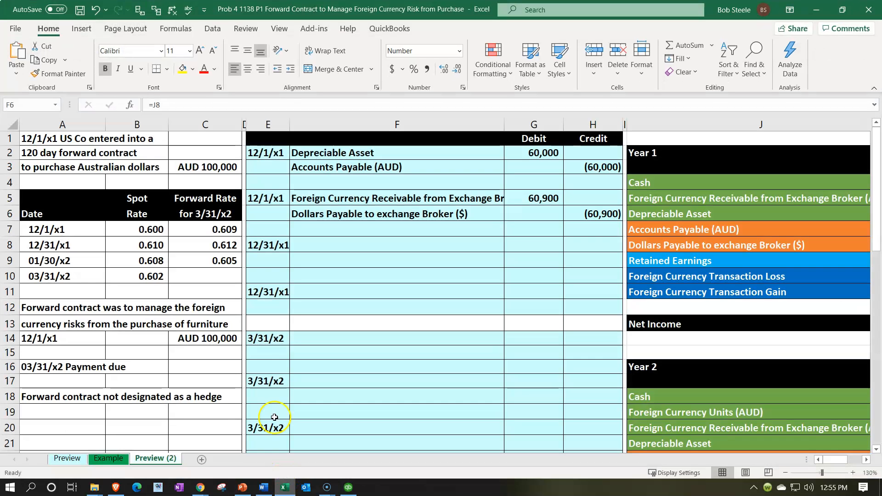
pyautogui.click(222, 229)
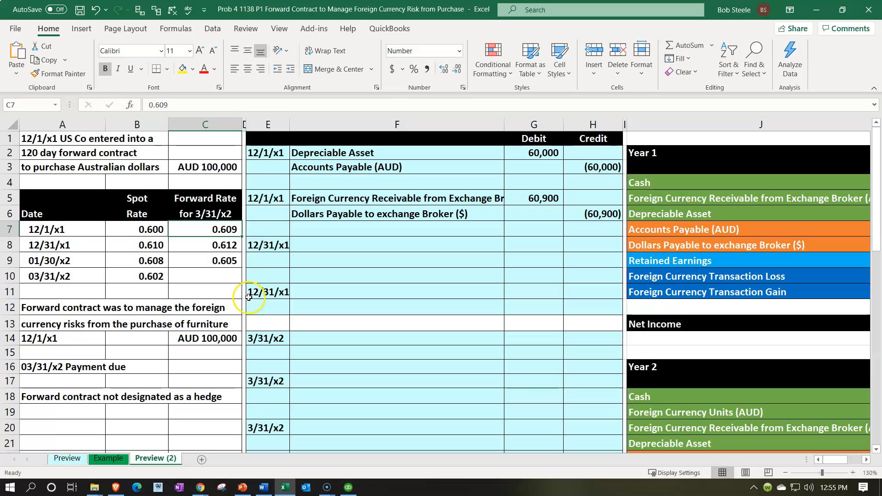
pyautogui.click(286, 488)
pyautogui.write('.609')
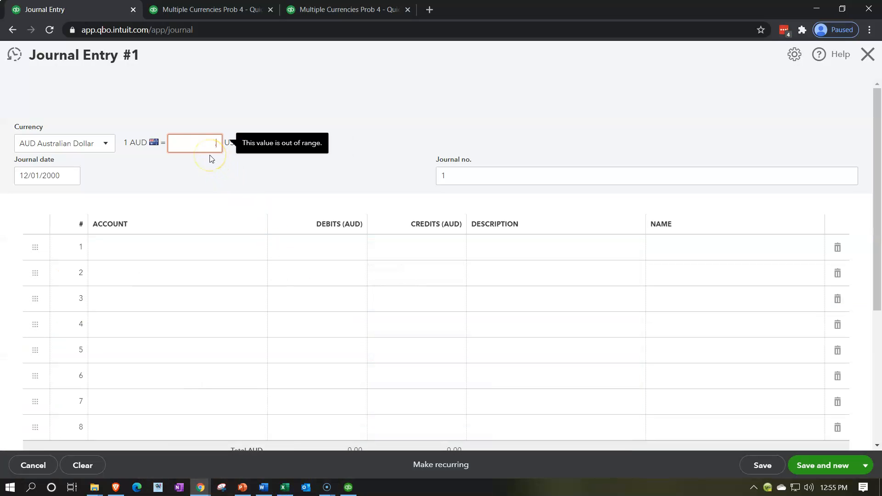
pyautogui.press('Tab')
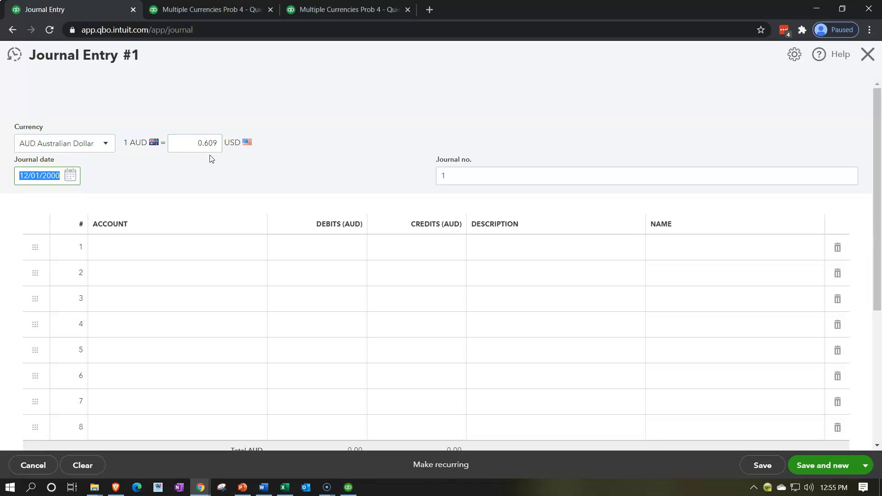
# Debit Broker Receivable AUD for 100,000 on the first line of the journal entry
pyautogui.click(127, 250)
pyautogui.write('brok')
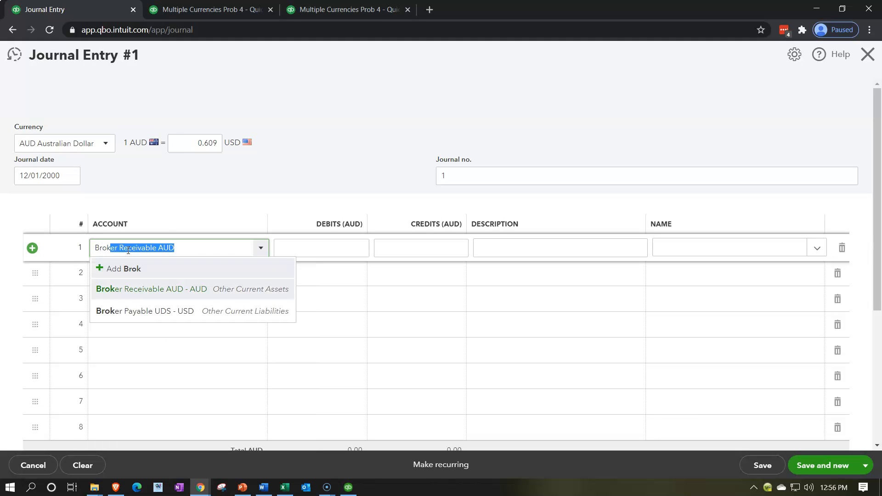
pyautogui.press('Tab')
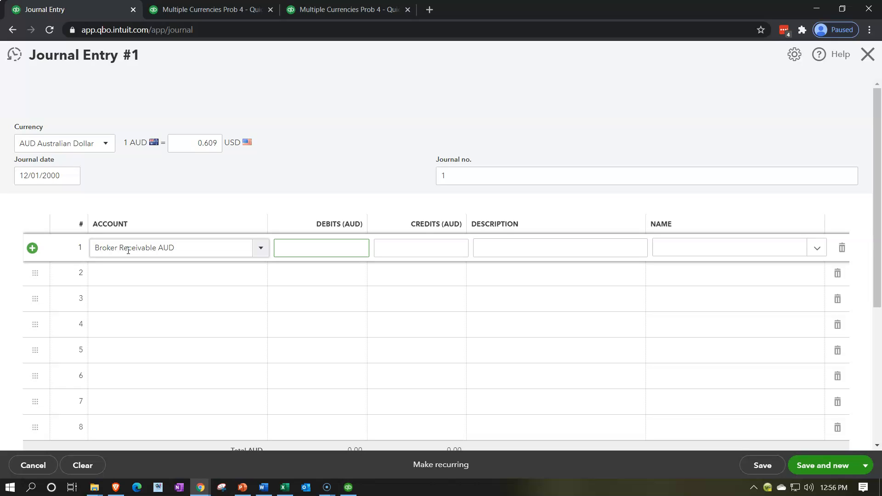
pyautogui.write('100,000')
pyautogui.press('Tab')
pyautogui.press('Tab')
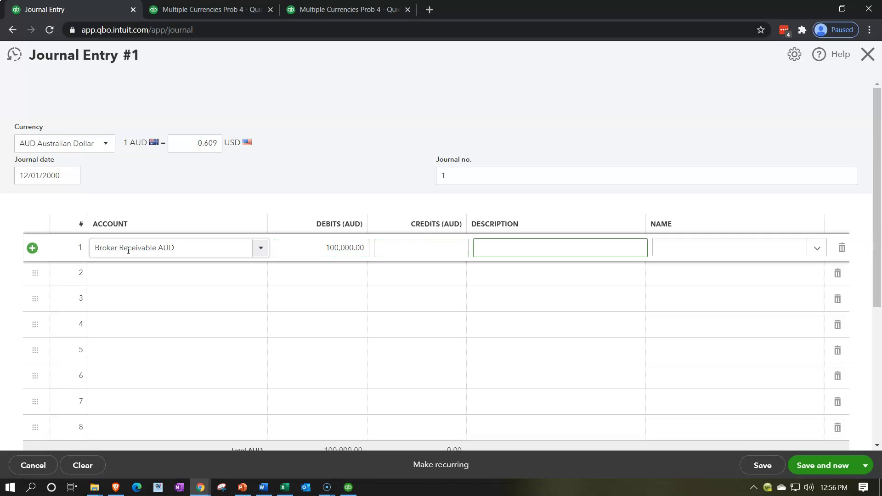
pyautogui.press('Tab')
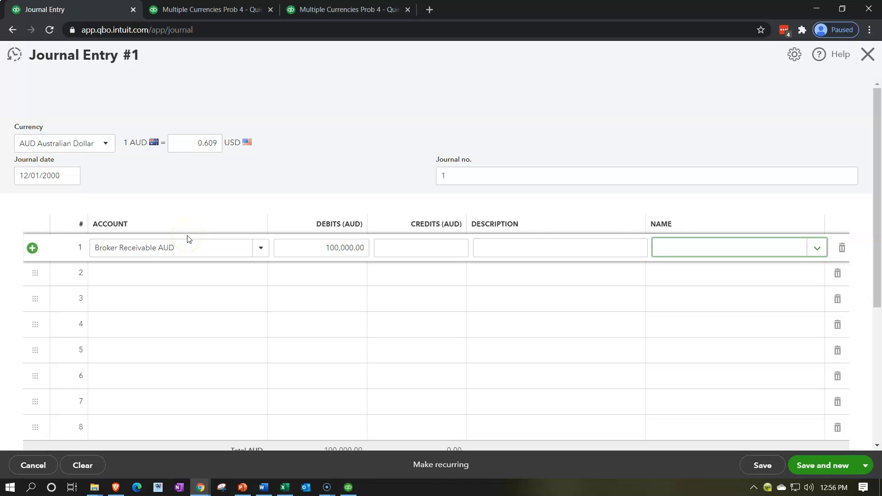
pyautogui.press('Tab')
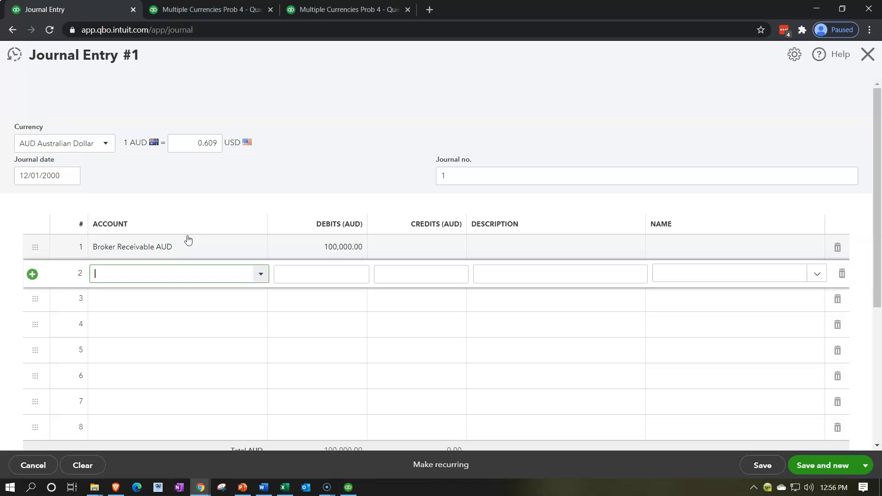
# Credit Broker Payable UDS for 100,000 on the second line of the journal entry
pyautogui.write('ro')
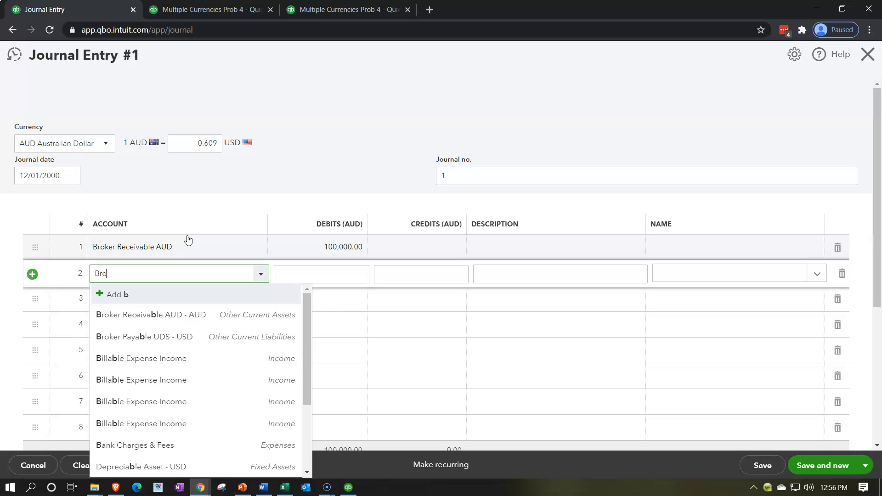
pyautogui.press('Down')
pyautogui.press('Down')
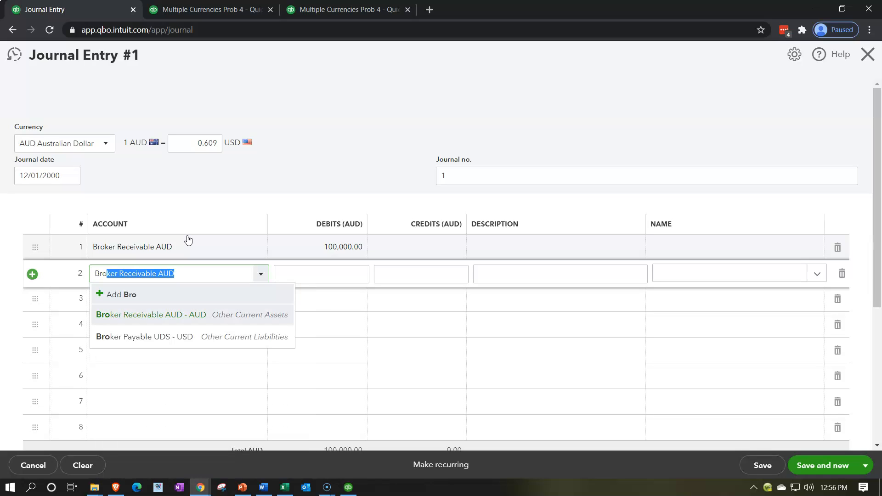
pyautogui.press('Tab')
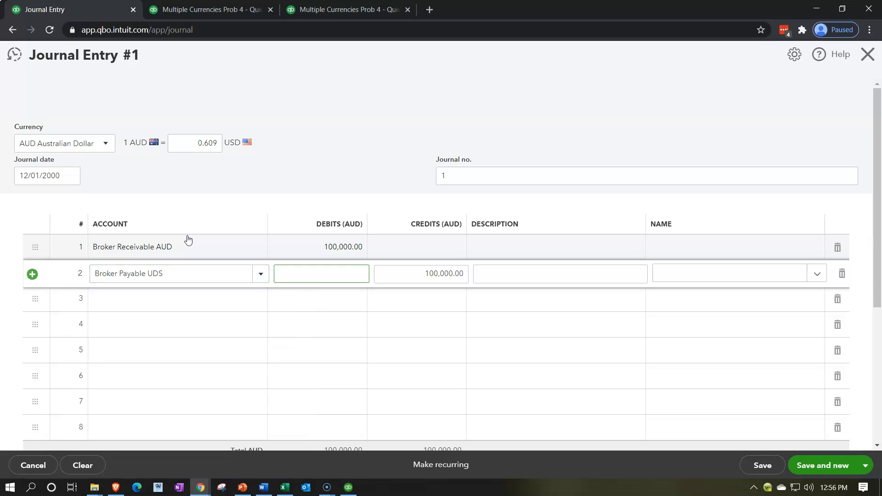
pyautogui.press('Tab')
pyautogui.press('Tab')
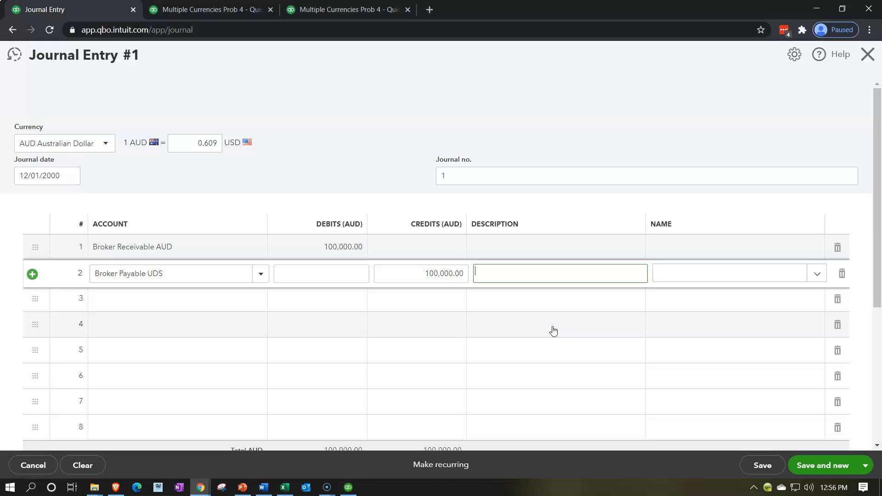
# Check the journal entry's AUD and USD totals against the exchange rate, and save and close the entry
pyautogui.scroll(-1, 554, 331)
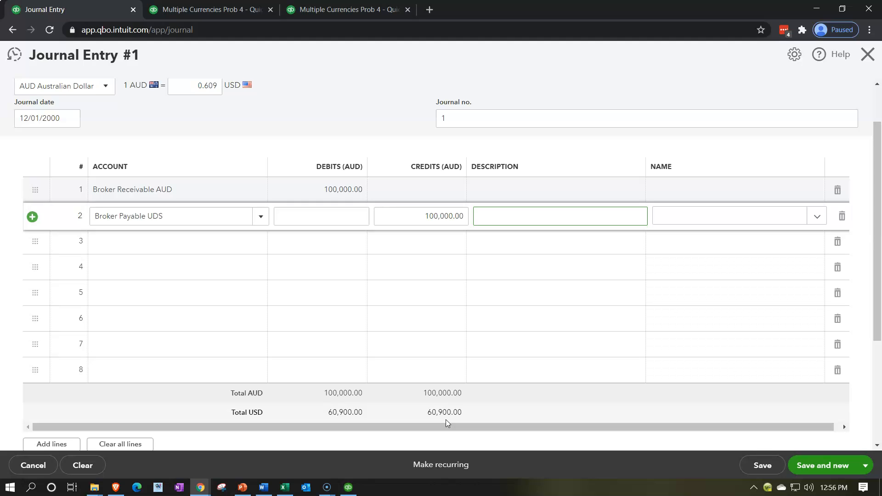
pyautogui.scroll(1, 446, 420)
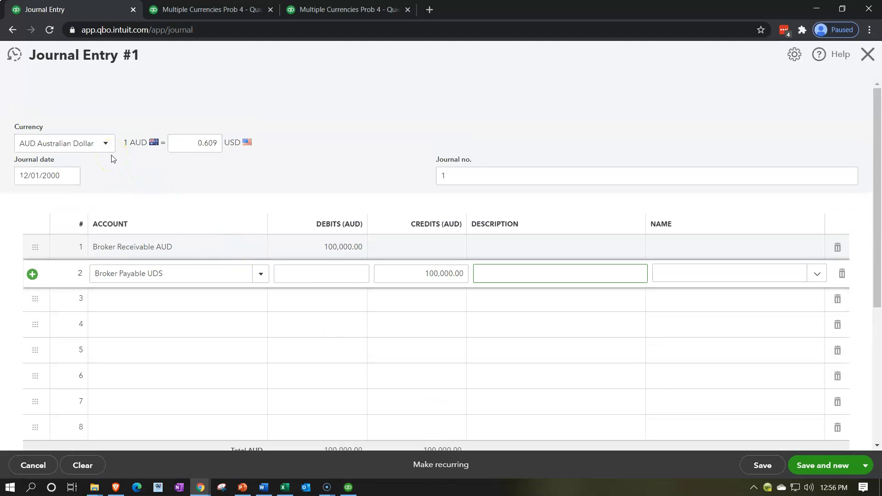
pyautogui.click(206, 157)
pyautogui.scroll(-2, 207, 158)
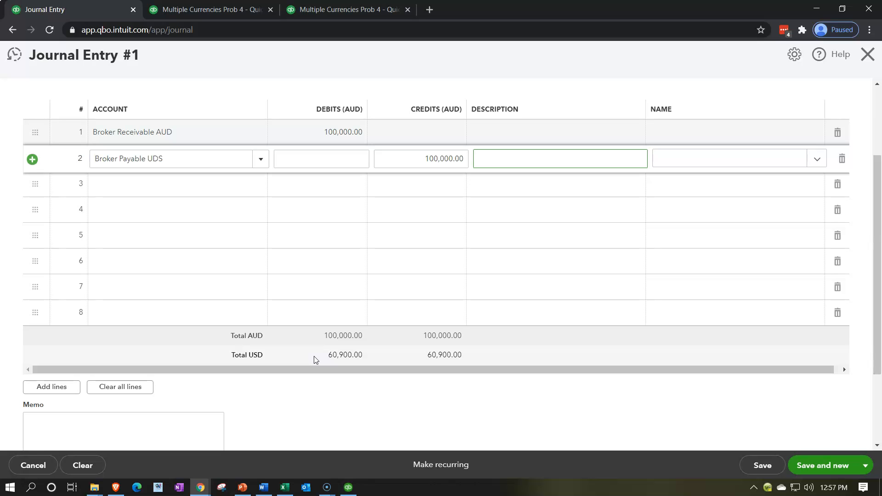
pyautogui.scroll(2, 316, 360)
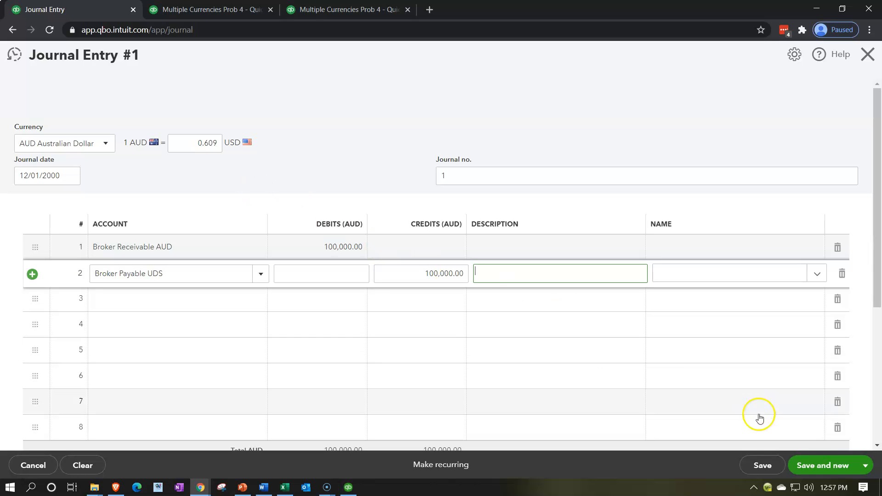
pyautogui.click(867, 467)
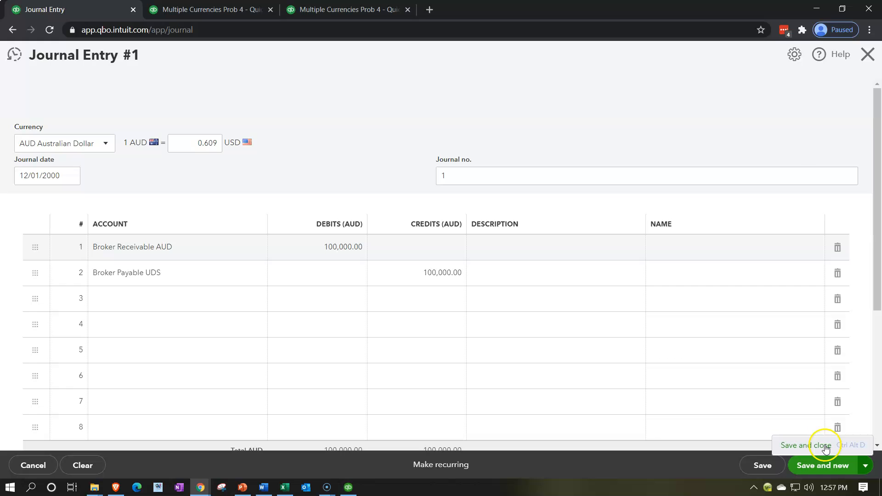
pyautogui.click(819, 445)
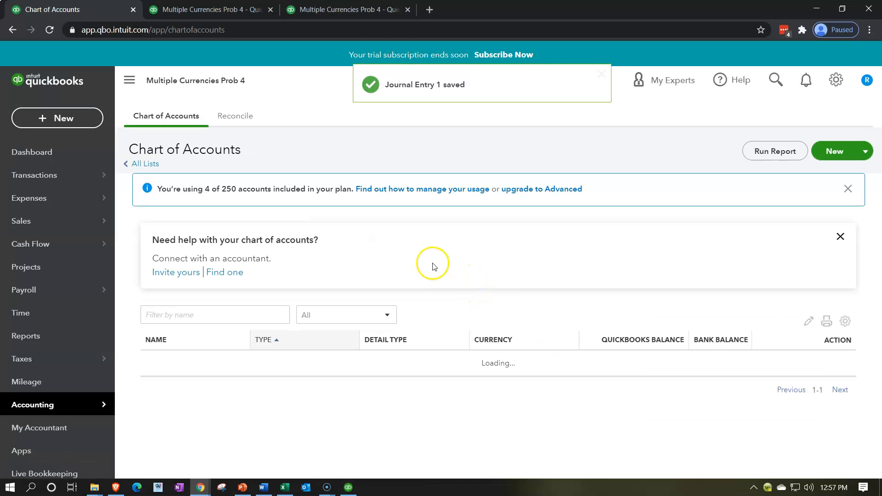
# Review the balances and currencies of the broker receivable, accounts payable and broker payable accounts in the chart of accounts
pyautogui.scroll(-3, 433, 264)
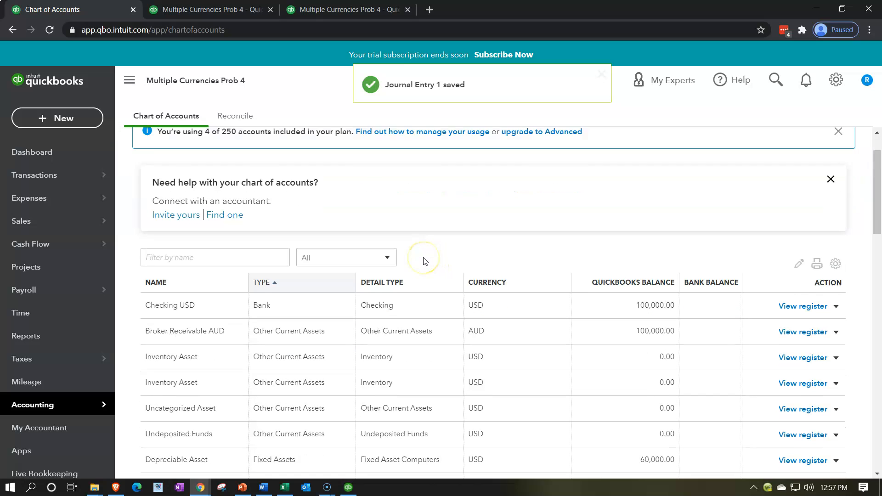
pyautogui.scroll(-1, 424, 261)
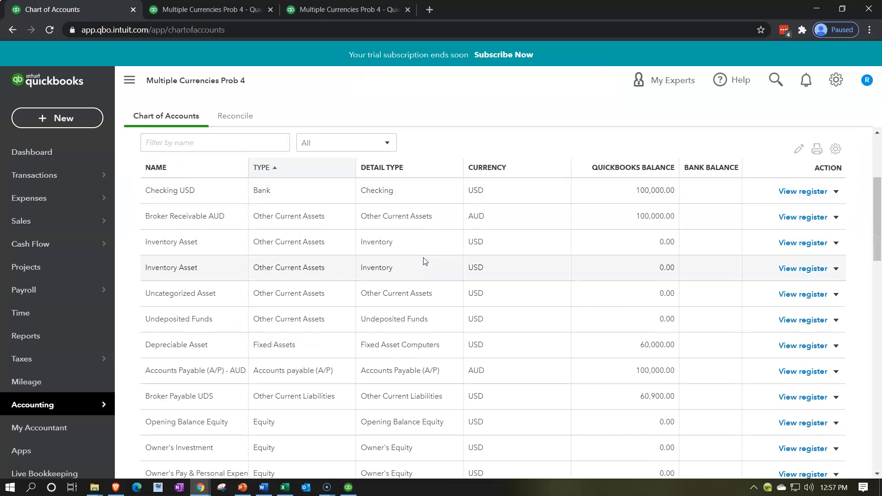
pyautogui.scroll(-1, 424, 261)
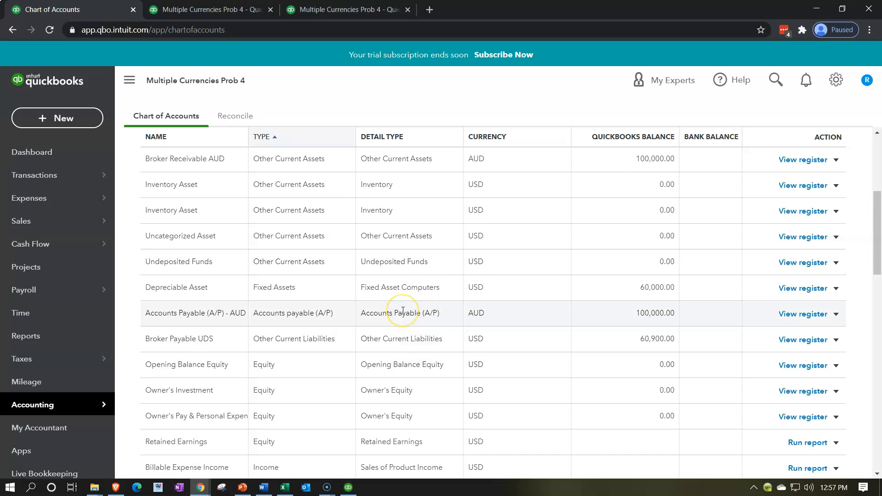
pyautogui.scroll(1, 403, 311)
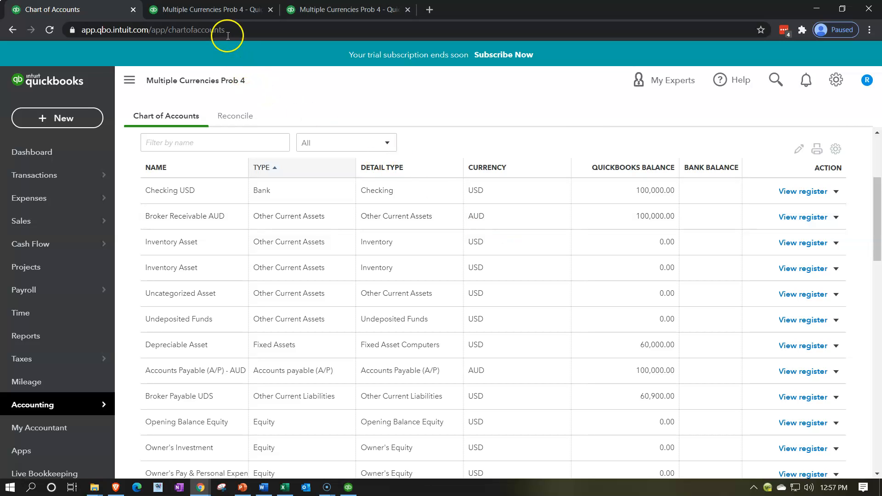
# Rerun the 2020 Balance Sheet report and examine the broker receivable and broker payable amounts
pyautogui.click(211, 11)
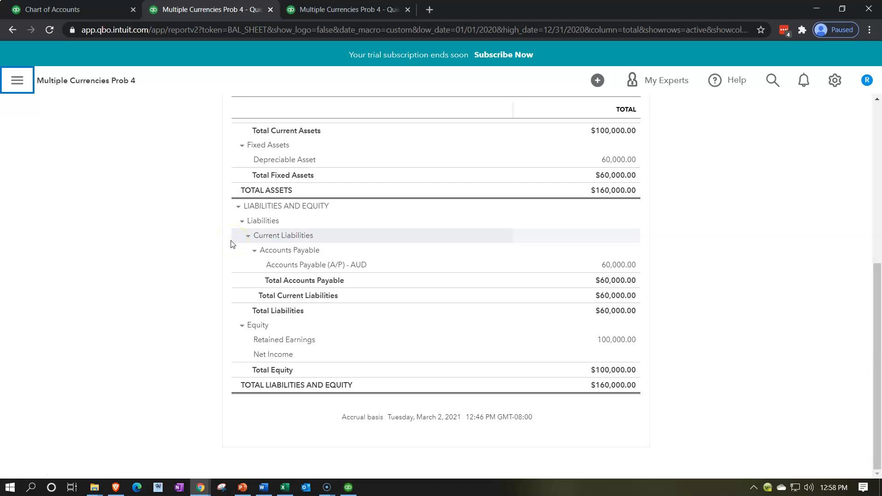
pyautogui.click(183, 265)
pyautogui.scroll(5, 180, 264)
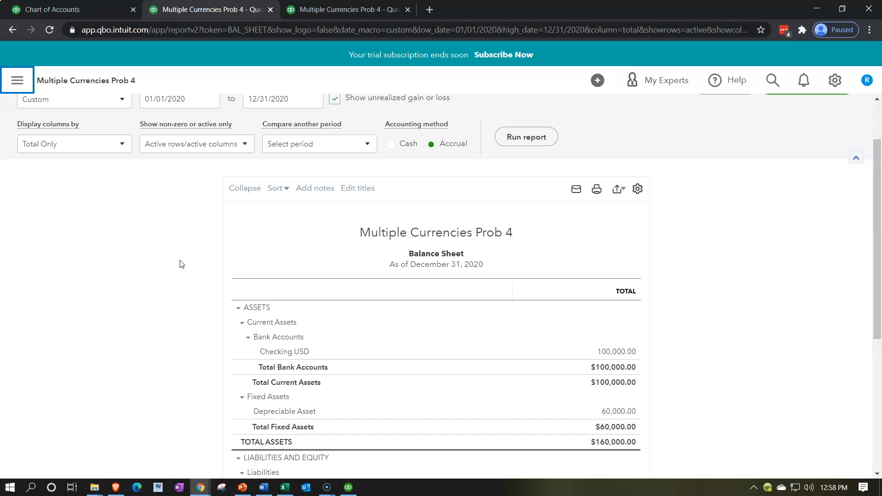
pyautogui.scroll(2, 180, 265)
pyautogui.click(507, 190)
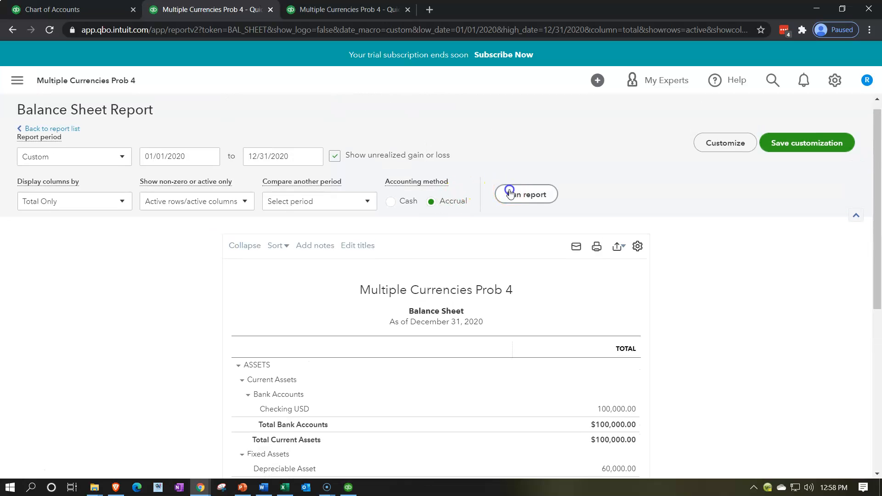
pyautogui.scroll(-3, 225, 278)
pyautogui.hotkey('ctrl', '+')
pyautogui.hotkey('ctrl', '+')
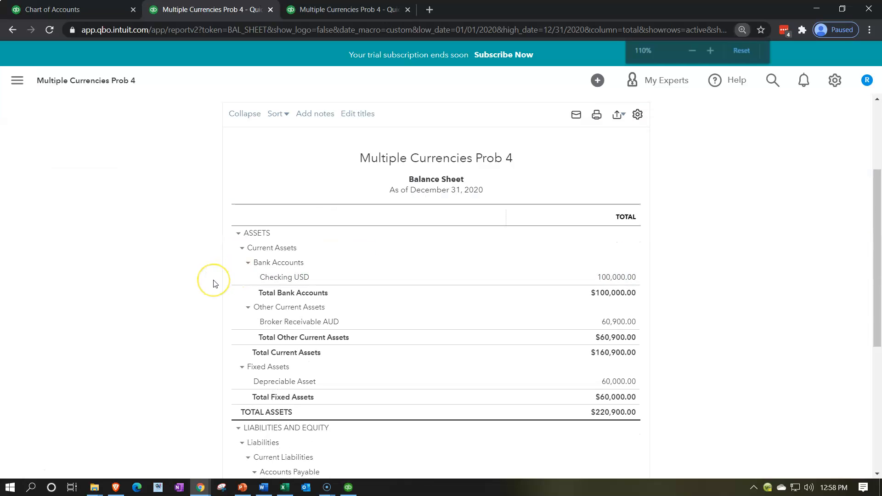
pyautogui.scroll(-3, 202, 286)
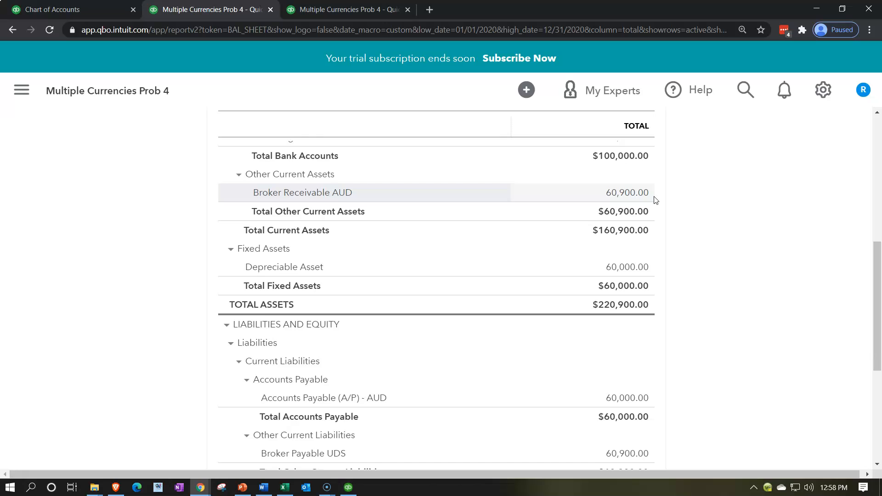
pyautogui.scroll(-3, 656, 200)
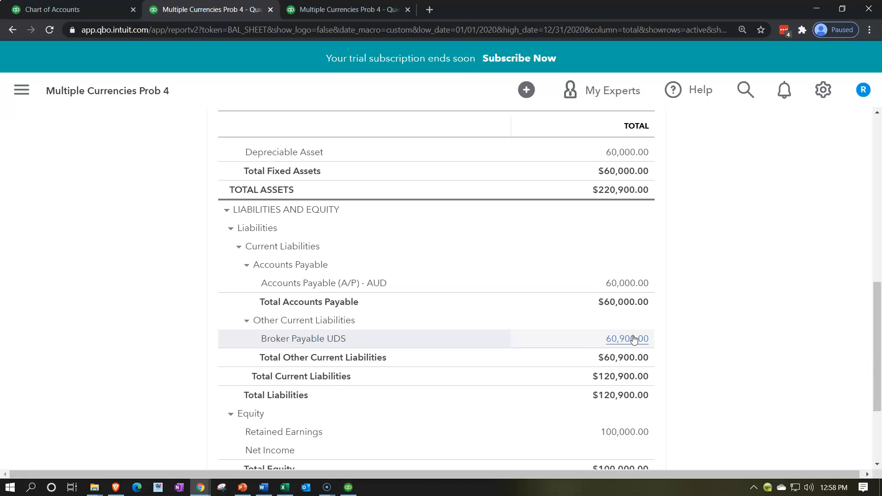
# Rename the Broker Payable UDS account as Broker Payable USD in the chart of accounts and save it
pyautogui.click(100, 11)
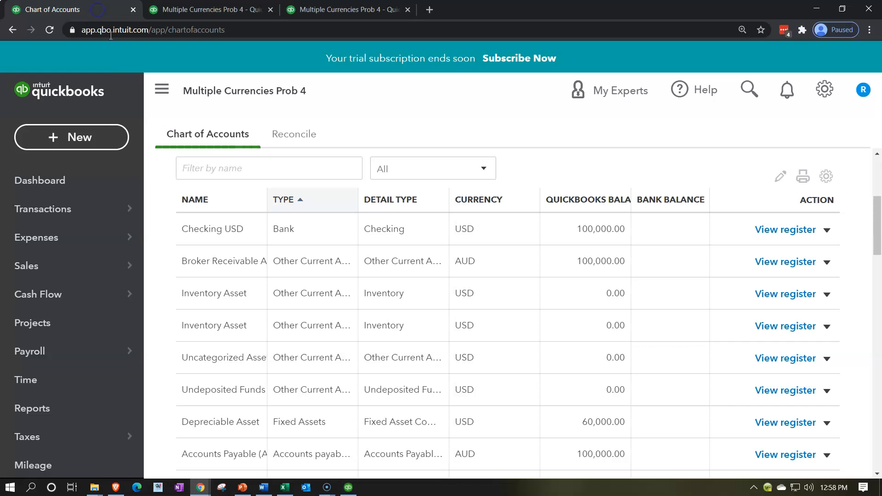
pyautogui.click(161, 89)
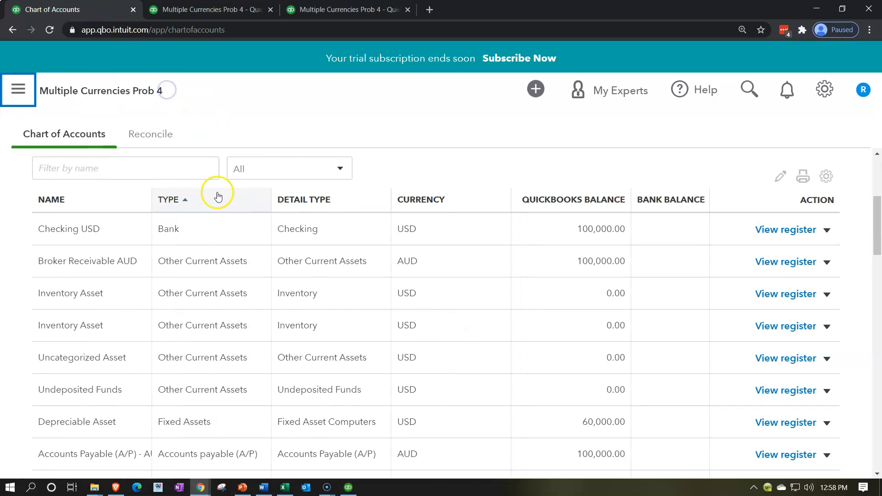
pyautogui.scroll(-3, 218, 197)
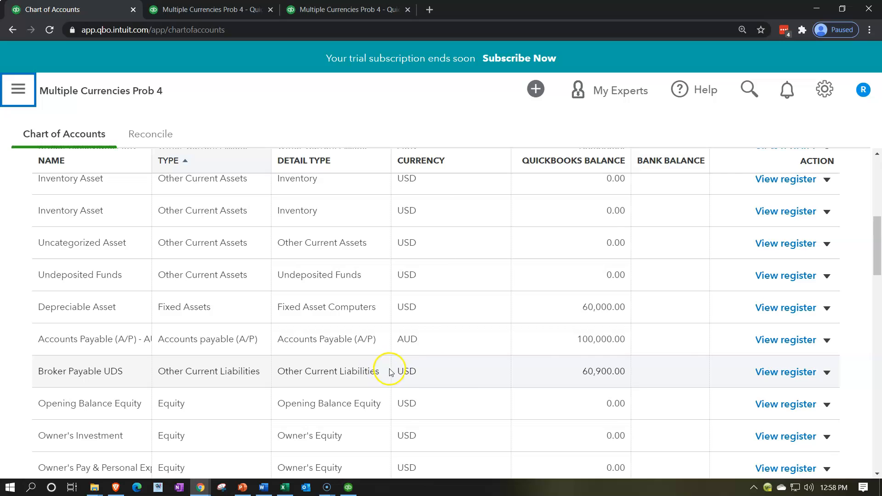
pyautogui.click(822, 371)
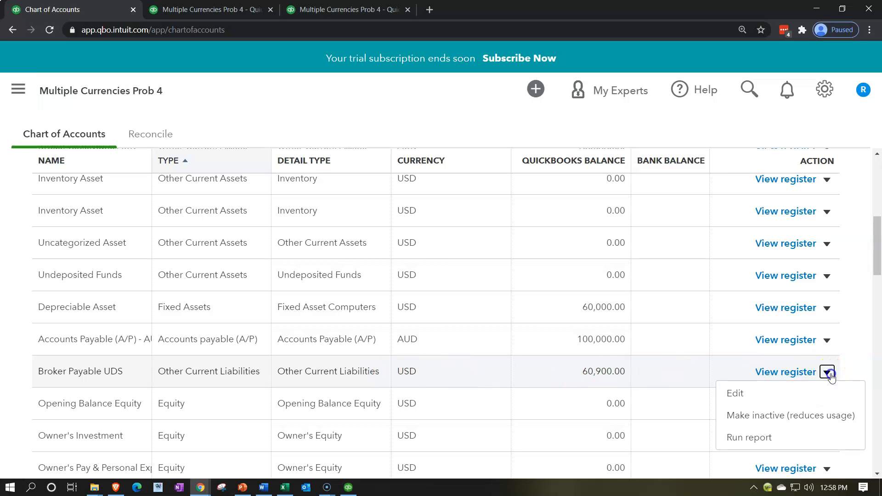
pyautogui.click(796, 392)
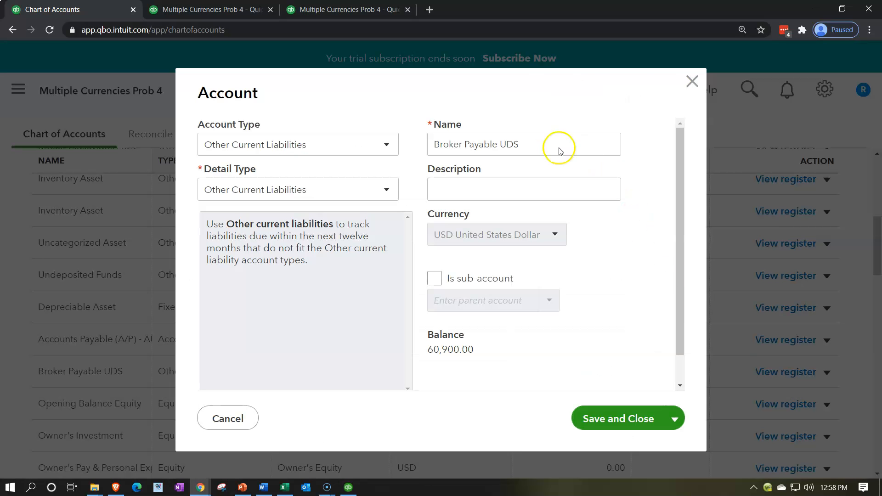
pyautogui.tripleClick(544, 139)
pyautogui.press('Right')
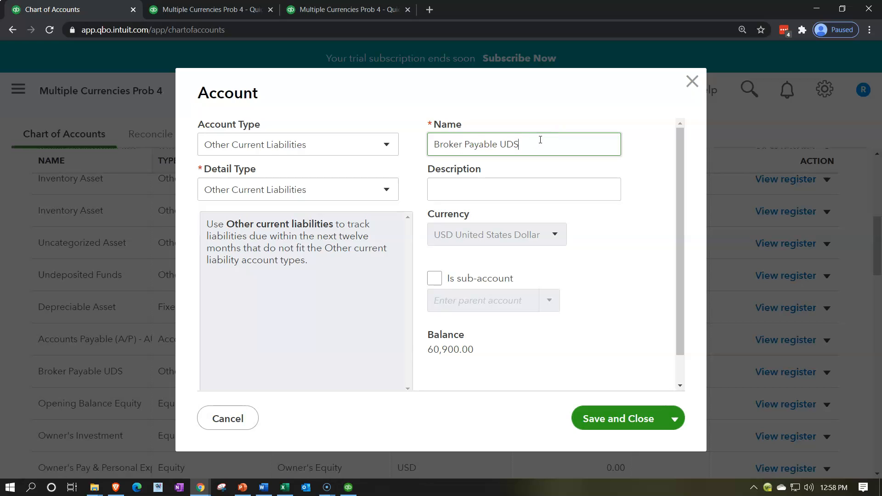
pyautogui.press('BackSpace')
pyautogui.press('BackSpace')
pyautogui.write('SD')
pyautogui.click(585, 430)
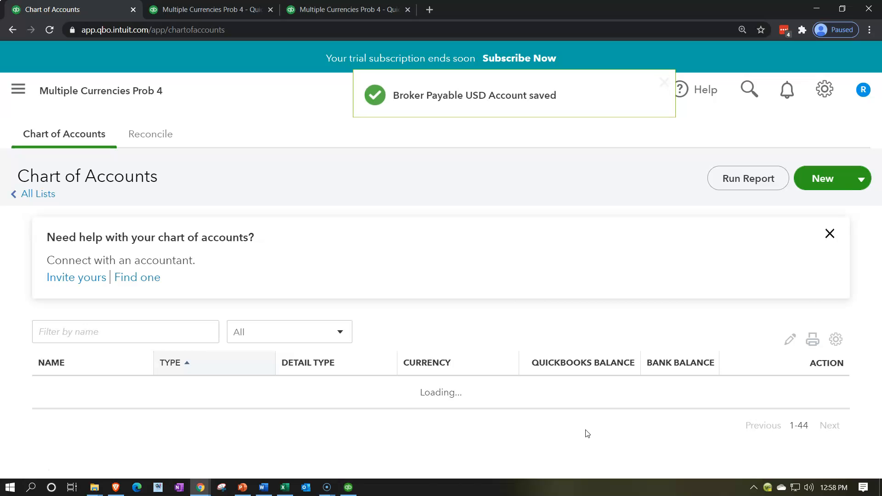
# Refresh the Balance Sheet report and review its assets, liabilities and equity with the renamed broker payable account
pyautogui.click(207, 9)
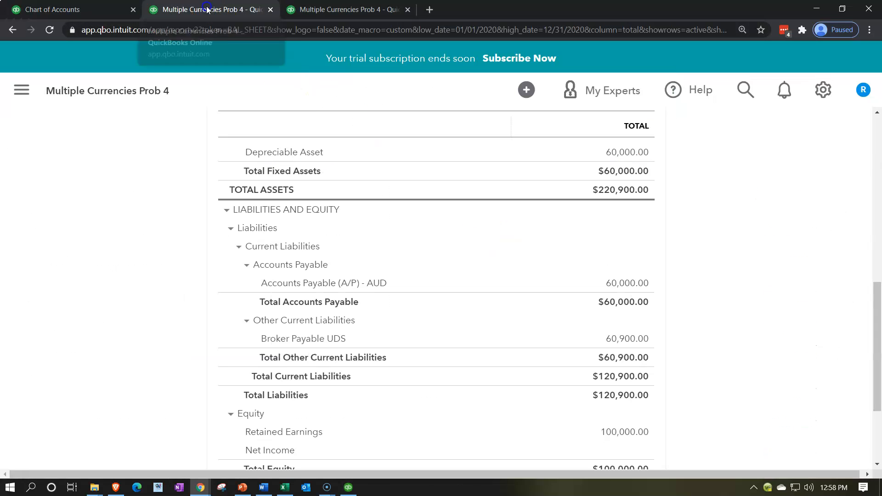
pyautogui.scroll(10, 345, 98)
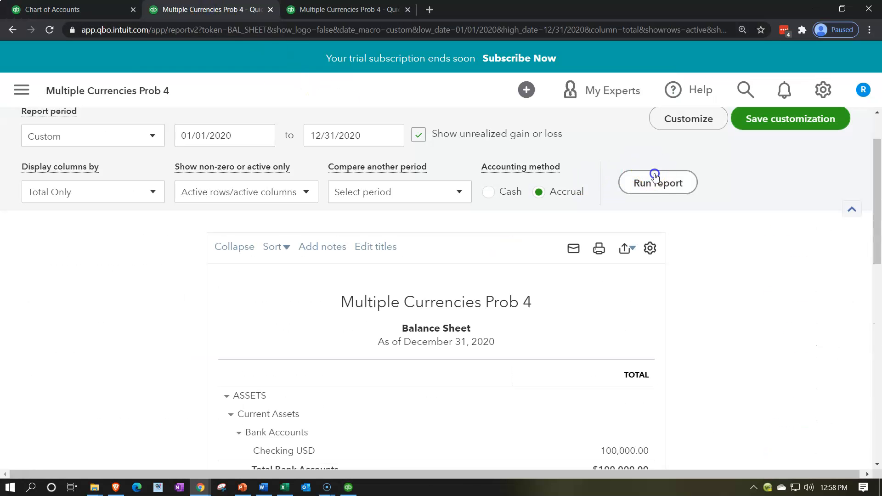
pyautogui.scroll(-5, 183, 329)
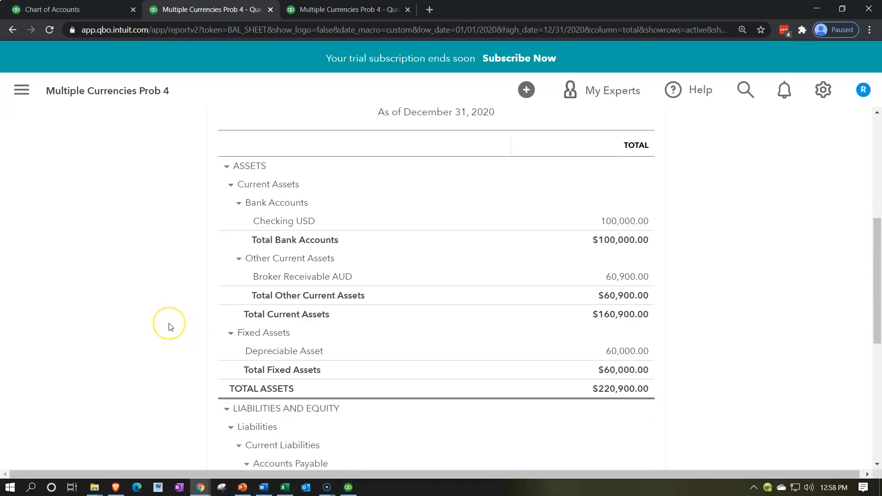
pyautogui.scroll(-4, 170, 327)
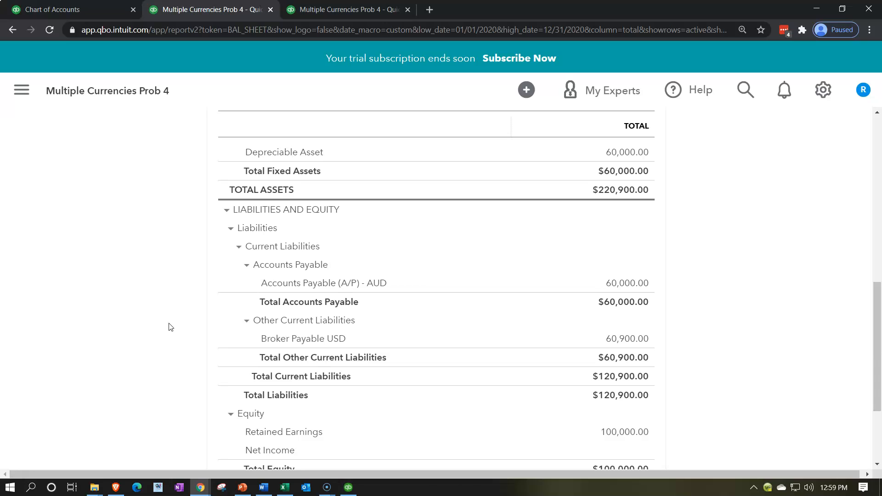
pyautogui.scroll(-1, 169, 325)
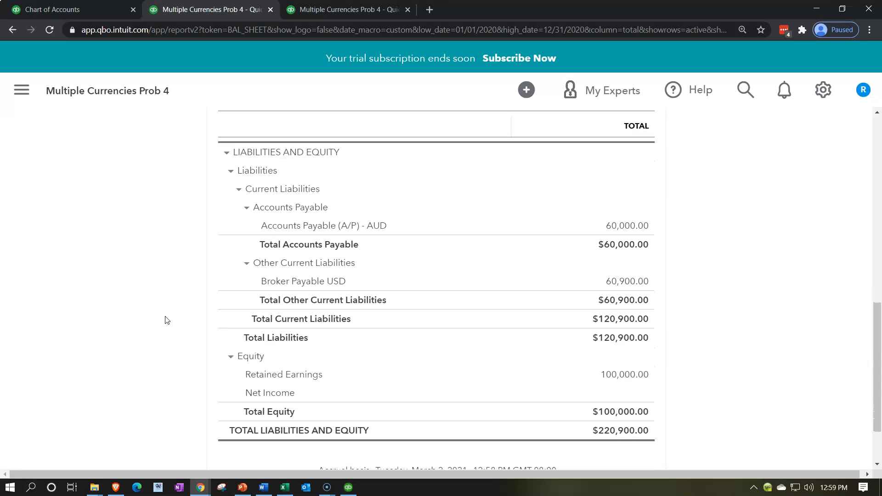
# Rerun the Profit and Loss report for 01/01/2020 to 12/31/2020 and check it for any activity
pyautogui.click(331, 9)
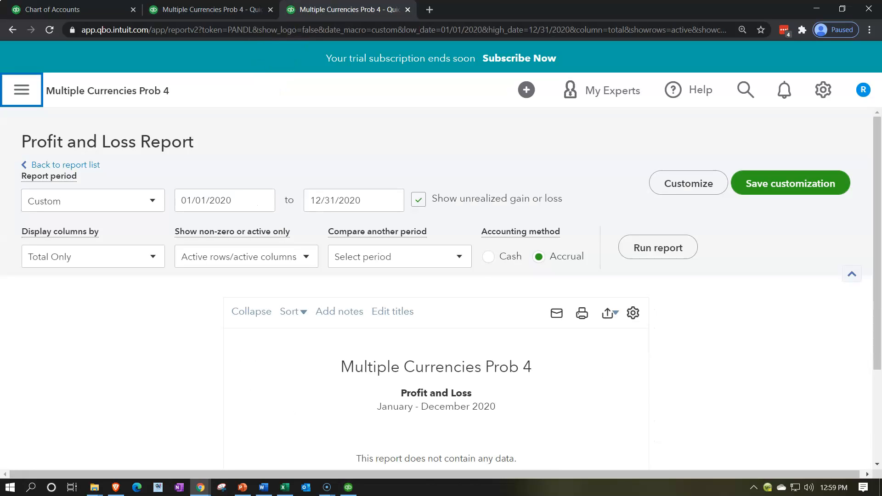
pyautogui.click(662, 247)
pyautogui.scroll(-3, 669, 248)
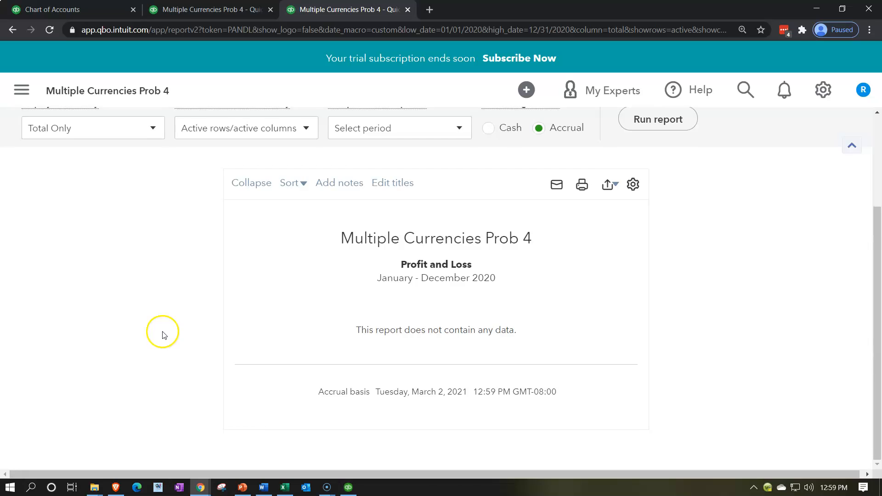
pyautogui.scroll(3, 164, 332)
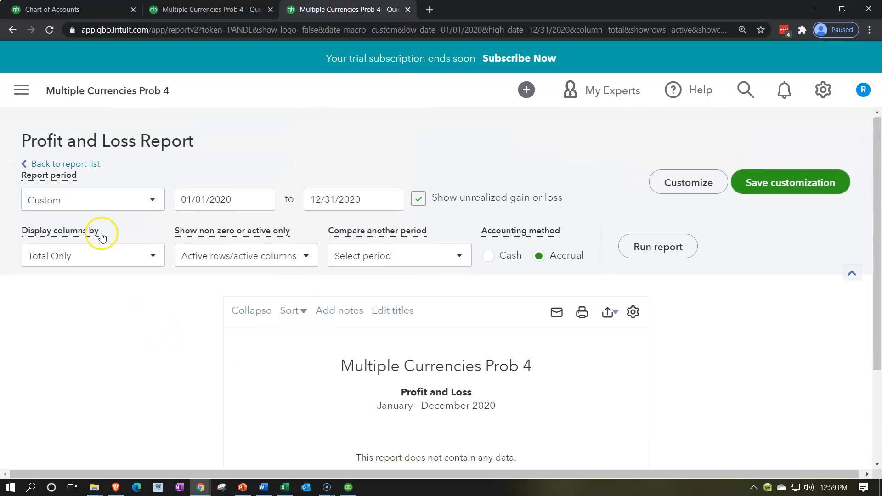
# Search the report list for "trial" and open the Trial Balance report
pyautogui.click(22, 92)
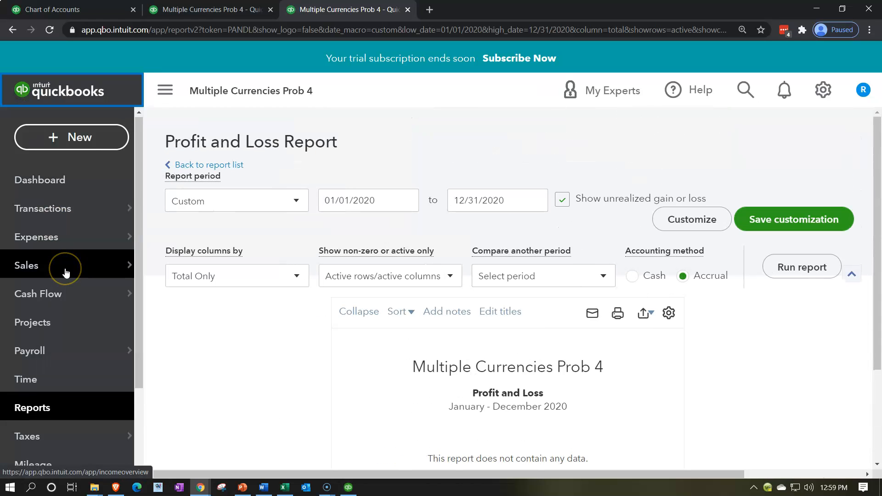
pyautogui.scroll(-3, 65, 269)
pyautogui.moveTo(44, 386)
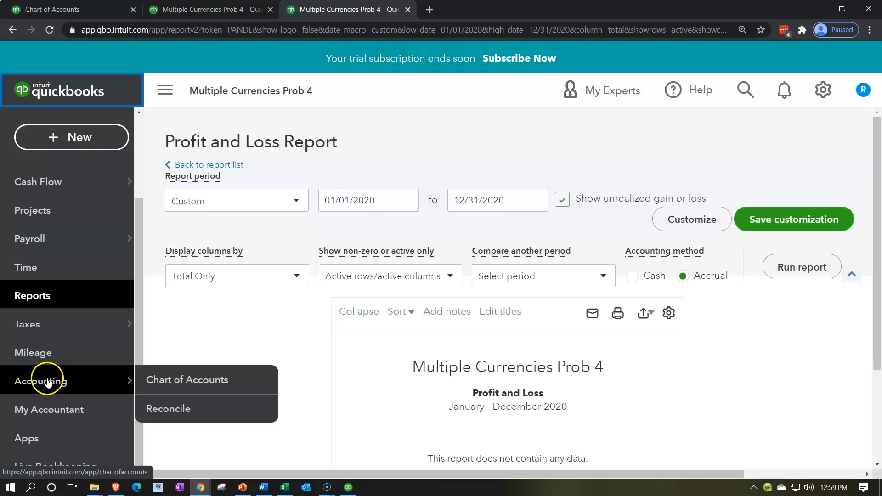
pyautogui.click(24, 296)
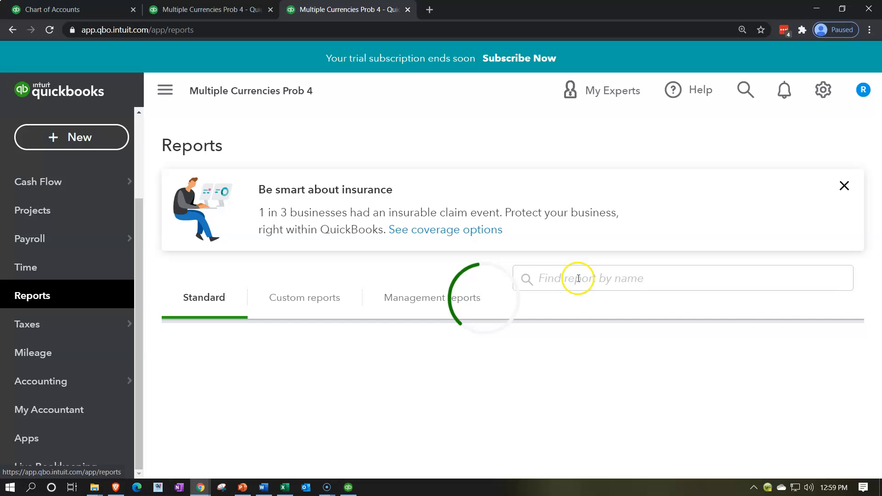
pyautogui.click(578, 278)
pyautogui.write('trial')
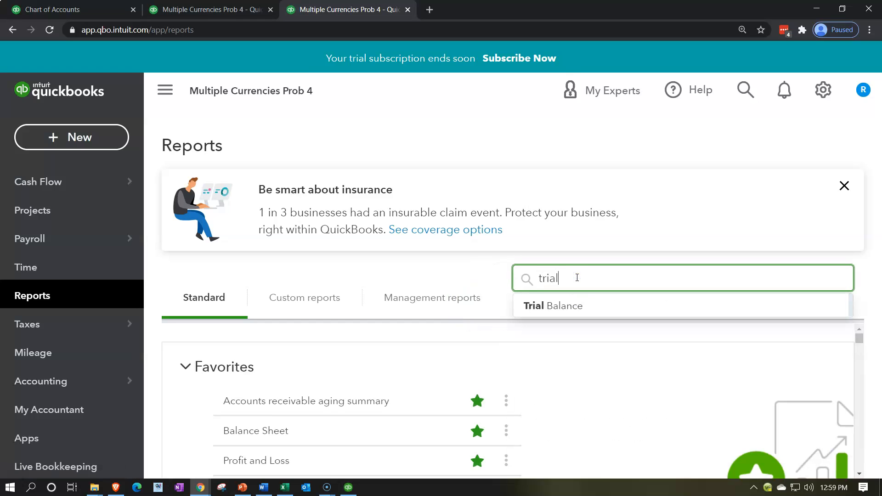
pyautogui.press('Down')
pyautogui.press('Return')
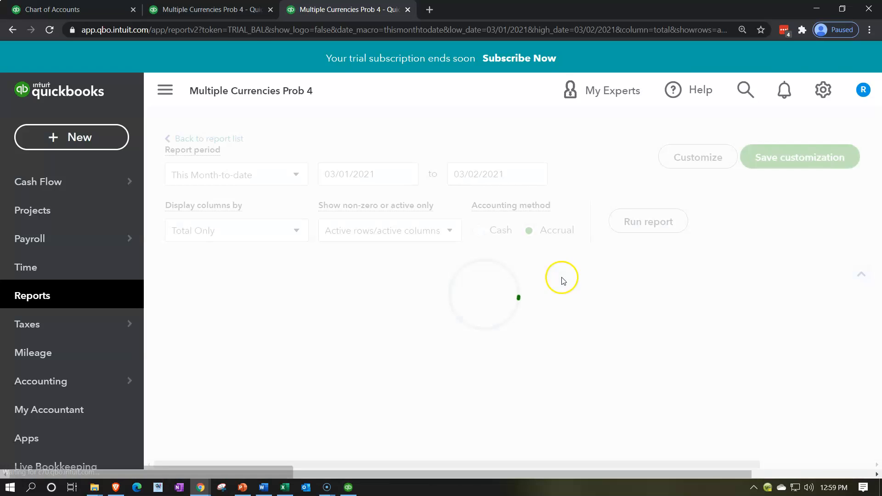
# Run the Trial Balance report for 01/01/2020 to 12/31/2020 and collapse the navigation menu to view it in full width
pyautogui.scroll(4, 305, 277)
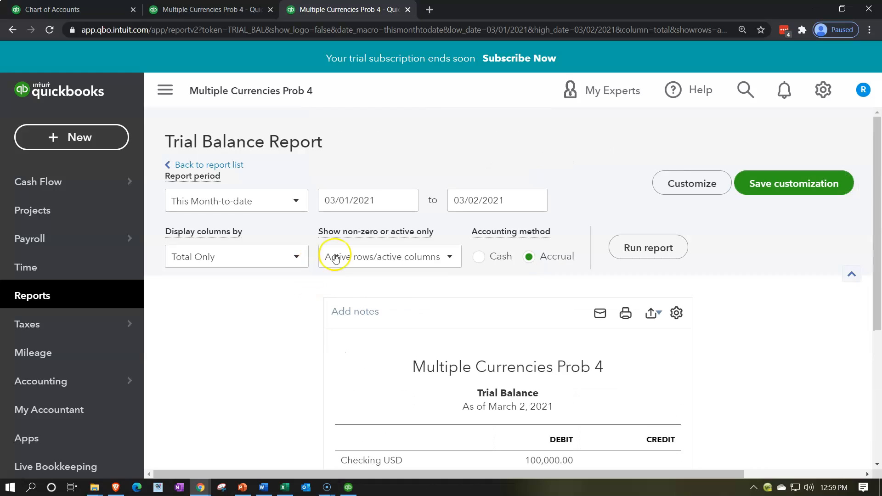
pyautogui.click(367, 201)
pyautogui.write('01/01/2020')
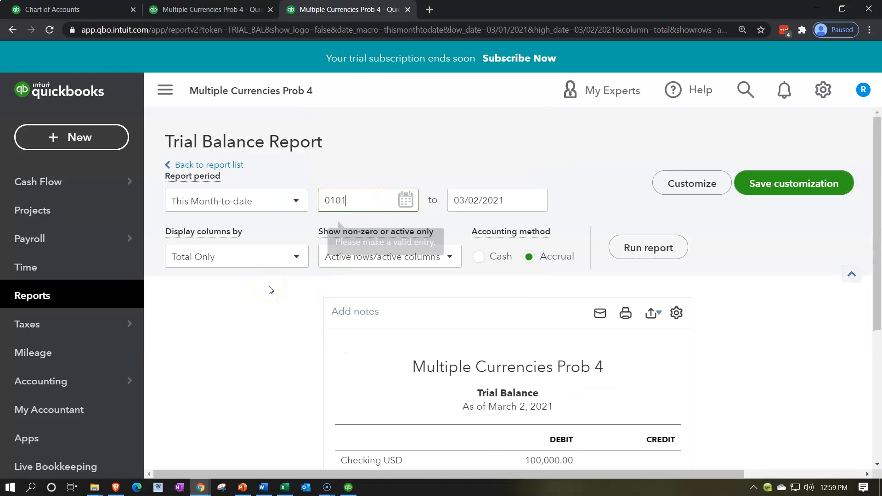
pyautogui.press('Tab')
pyautogui.write('12/31/2020')
pyautogui.press('Tab')
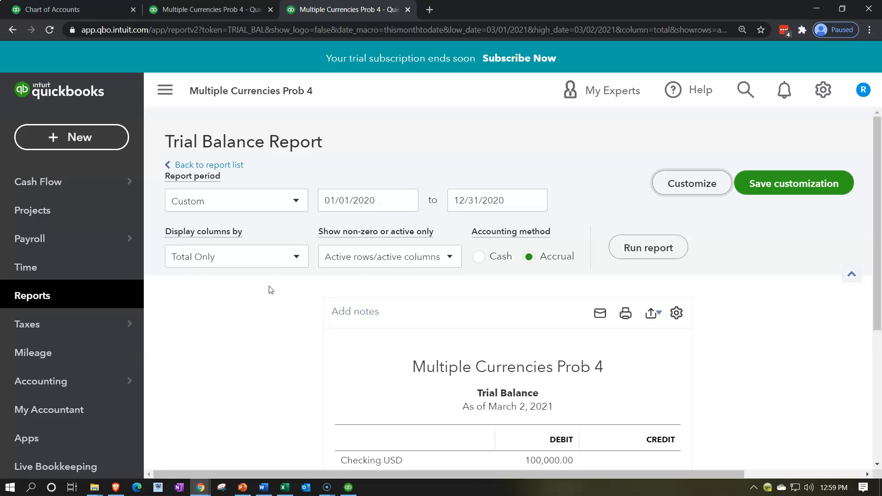
pyautogui.click(624, 248)
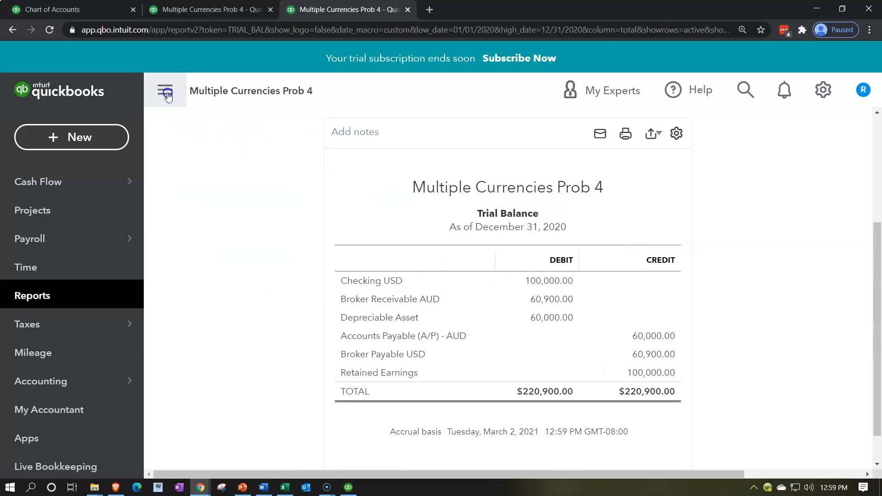
pyautogui.click(166, 91)
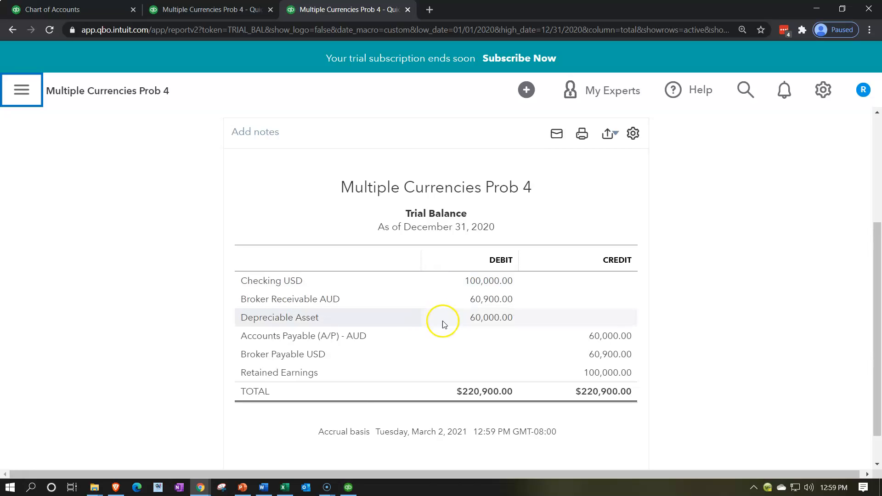
# Switch to the Excel workbook, examine the Year 1 ending balances against the trial balance, and return to the report in QuickBooks Online
pyautogui.click(289, 490)
pyautogui.click(610, 290)
pyautogui.press('Right')
pyautogui.press('Right')
pyautogui.press('Right')
pyautogui.press('Right')
pyautogui.press('Right')
pyautogui.press('Right')
pyautogui.press('Right')
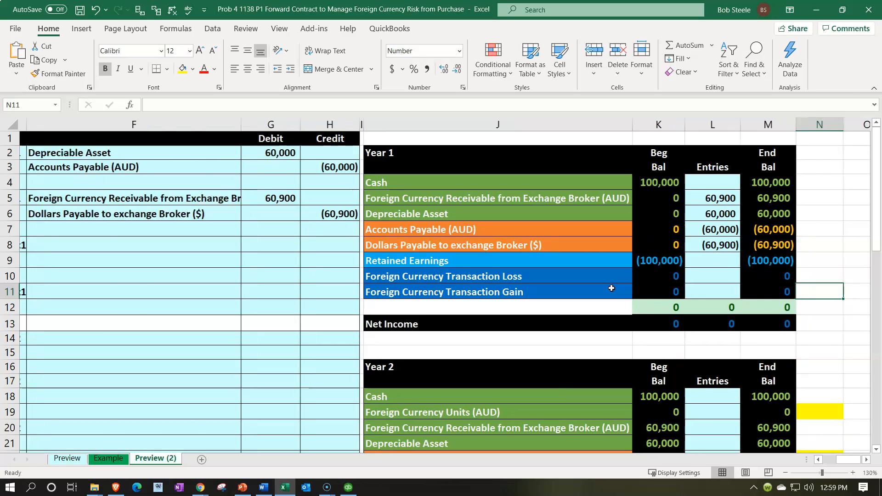
pyautogui.click(551, 183)
pyautogui.press('Down')
pyautogui.press('Down')
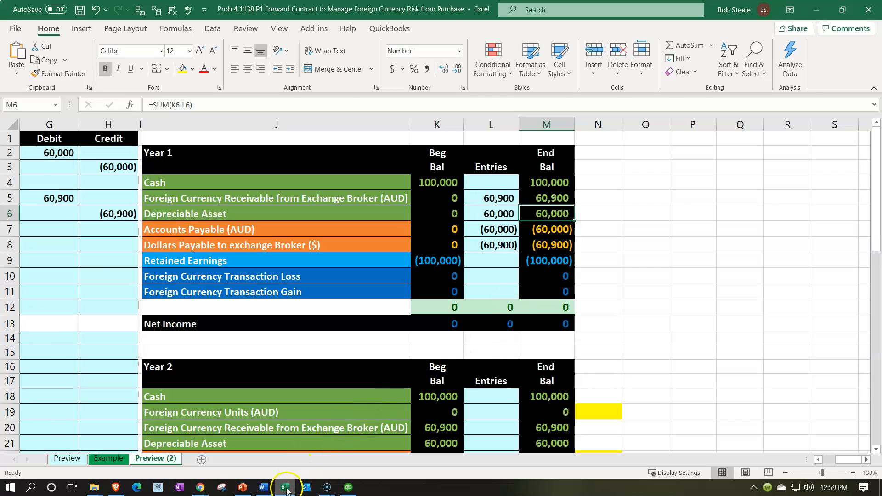
pyautogui.click(200, 487)
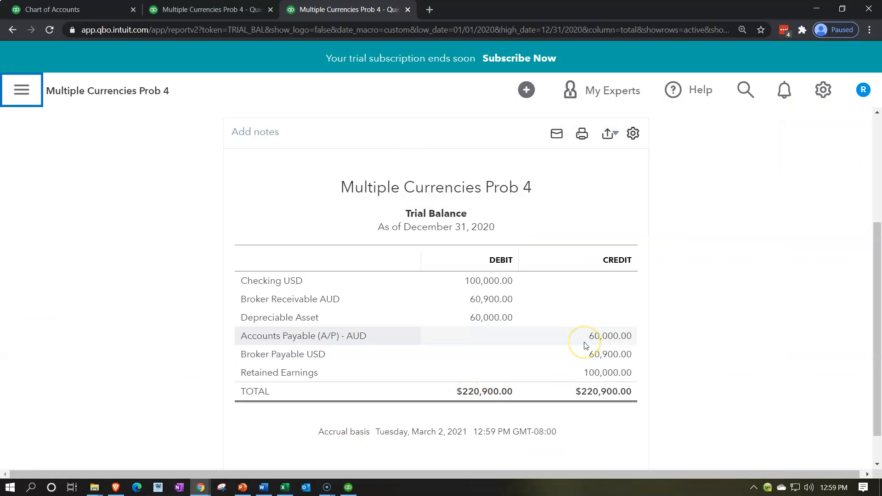